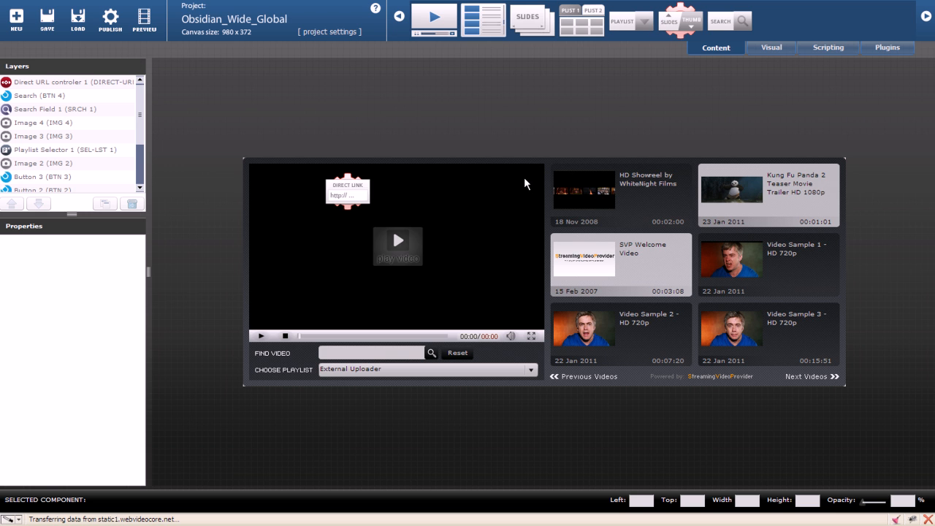
- Select the Search (BTN 4) layer to view its properties
click(432, 352)
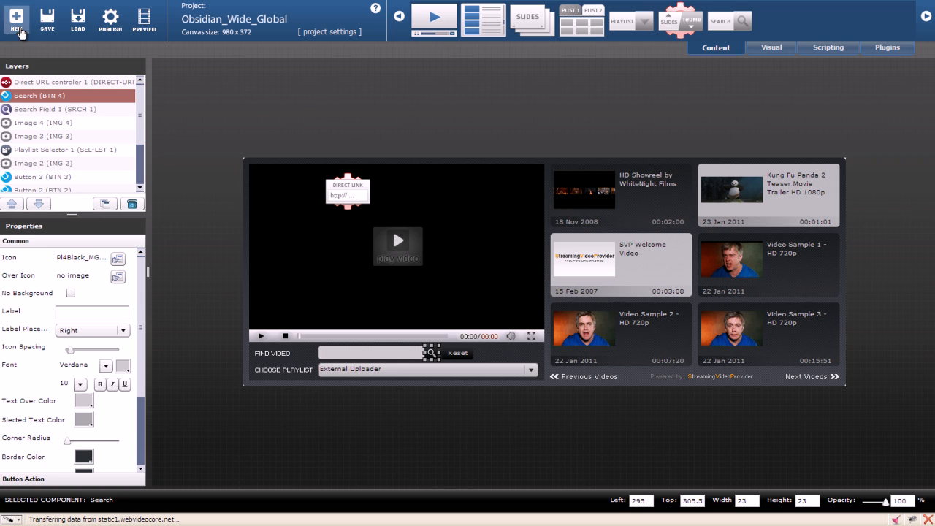
- Start a blank project and title it VideoApps_Tutorial, saving the settings
click(16, 21)
click(446, 288)
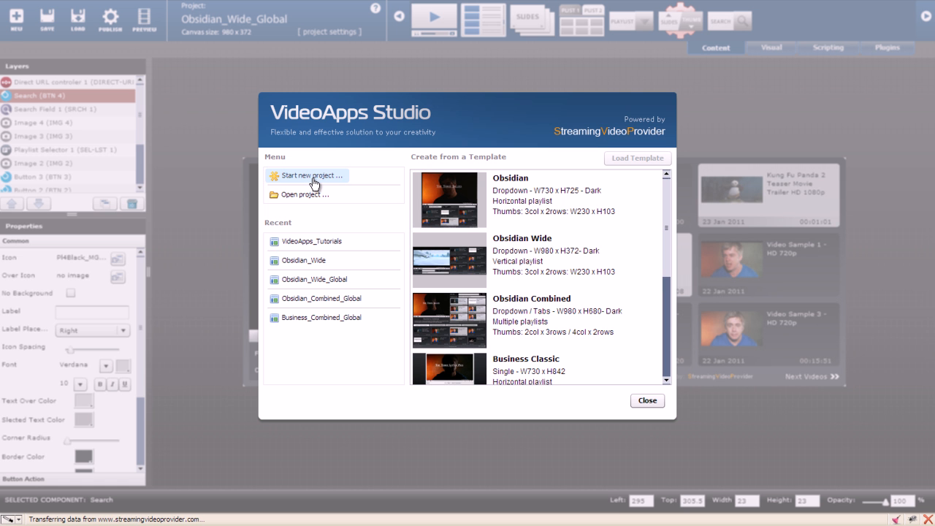
click(314, 177)
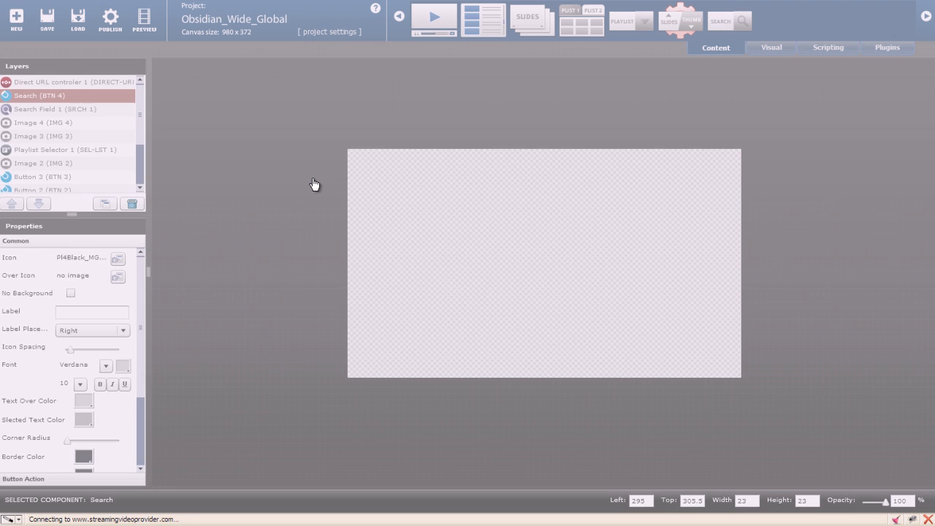
drag(467, 197, 373, 201)
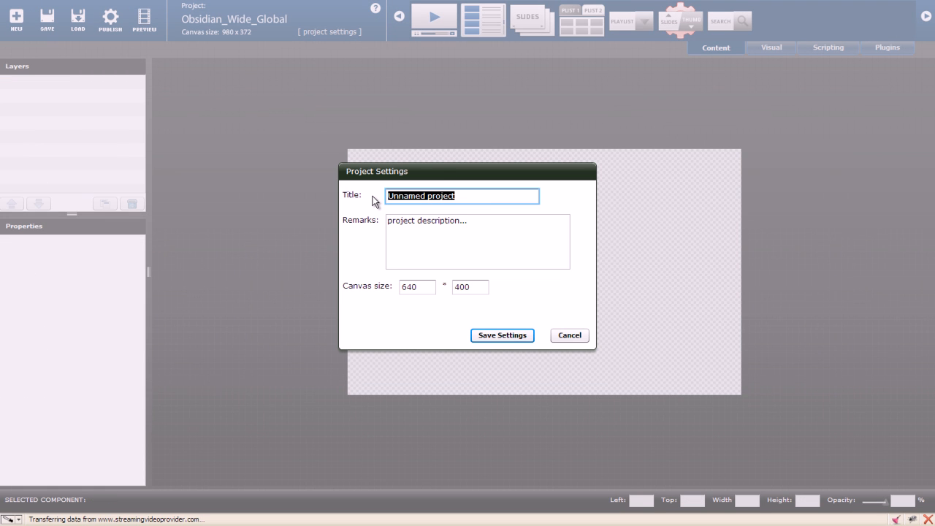
text(Vi)
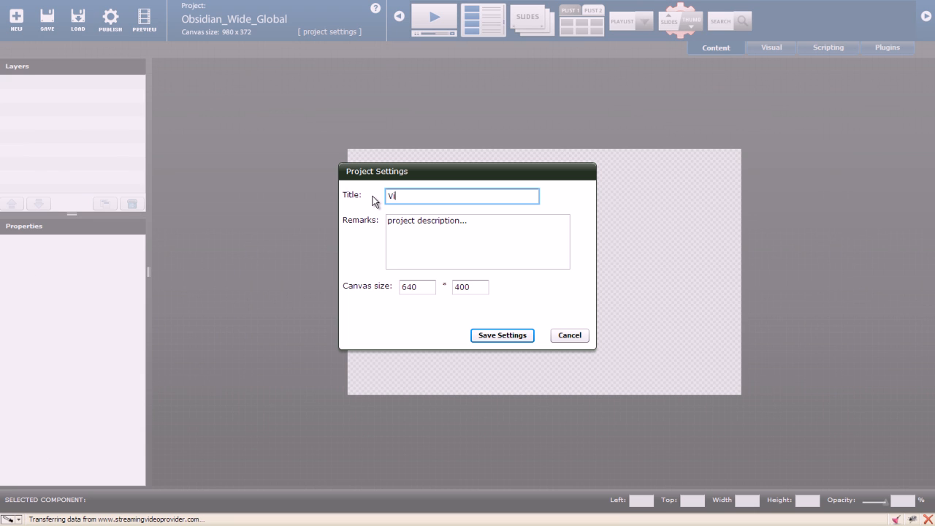
text(deoApps_)
text(Tu)
key(BackSpace)
text(utor)
text(ial)
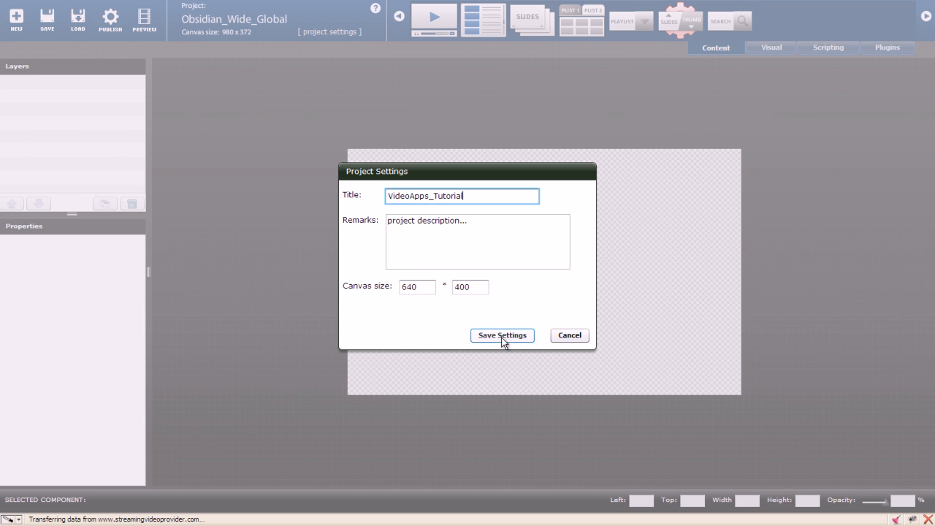
click(502, 336)
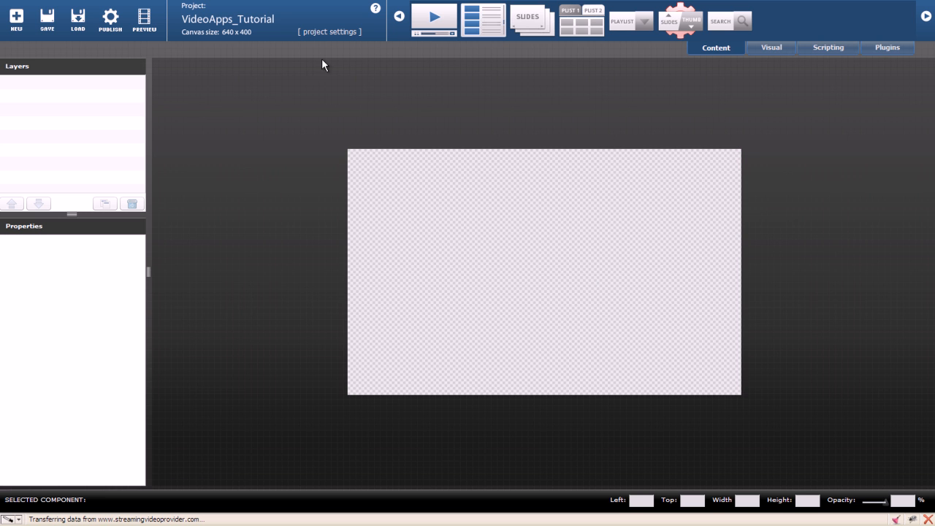
- Set the canvas size to 980 by 372 in project settings and save
click(328, 31)
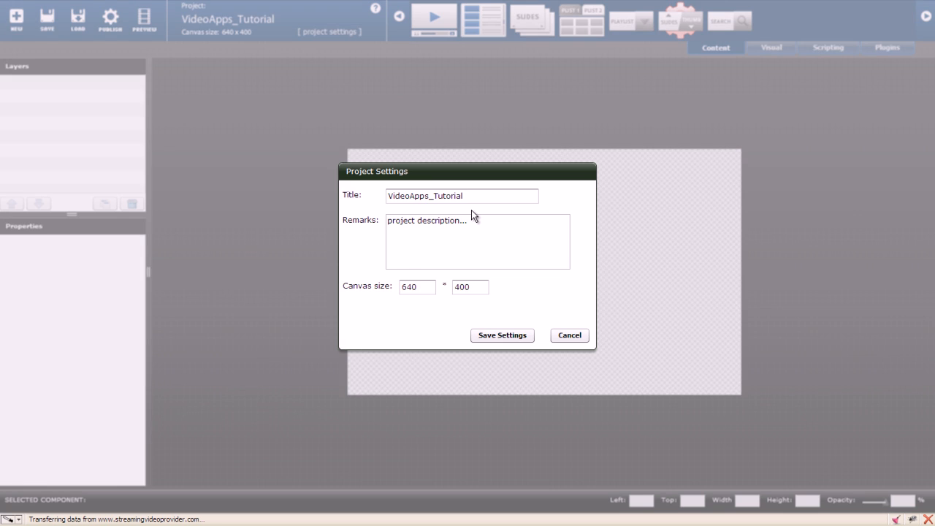
drag(423, 288, 347, 290)
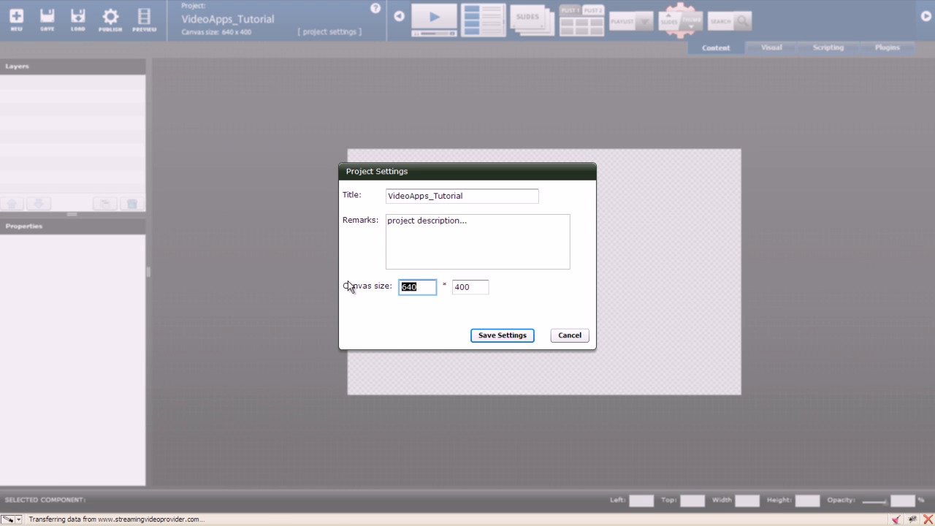
text(980)
drag(486, 288, 396, 274)
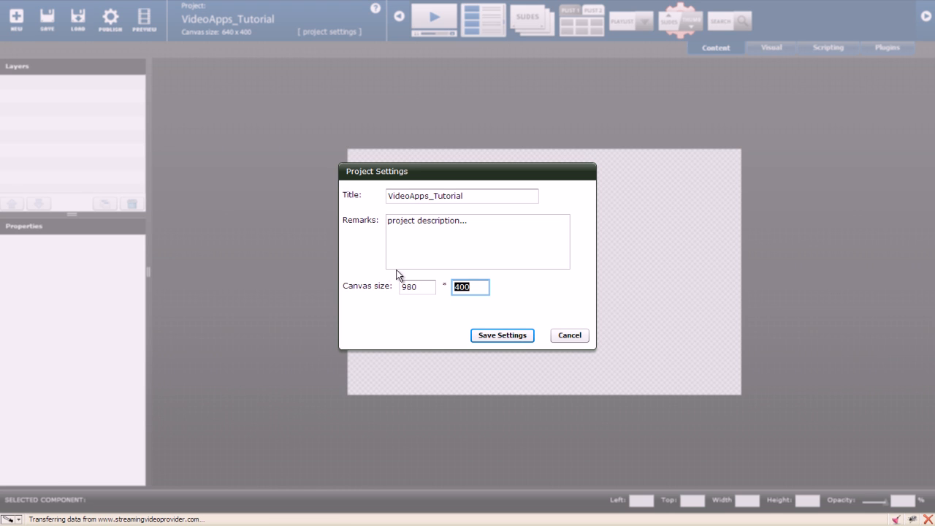
text(372)
click(515, 336)
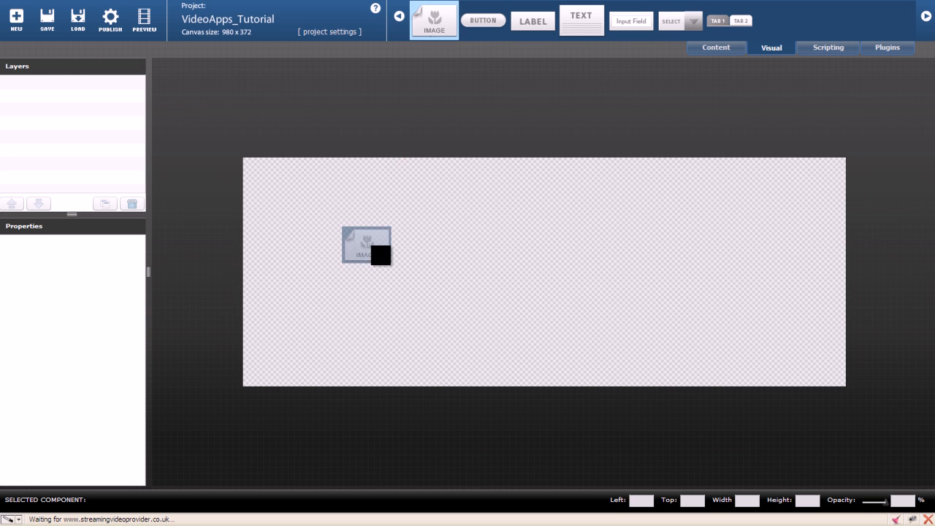
- Add an IMAGE component to the canvas and browse for its picture
drag(438, 29, 377, 252)
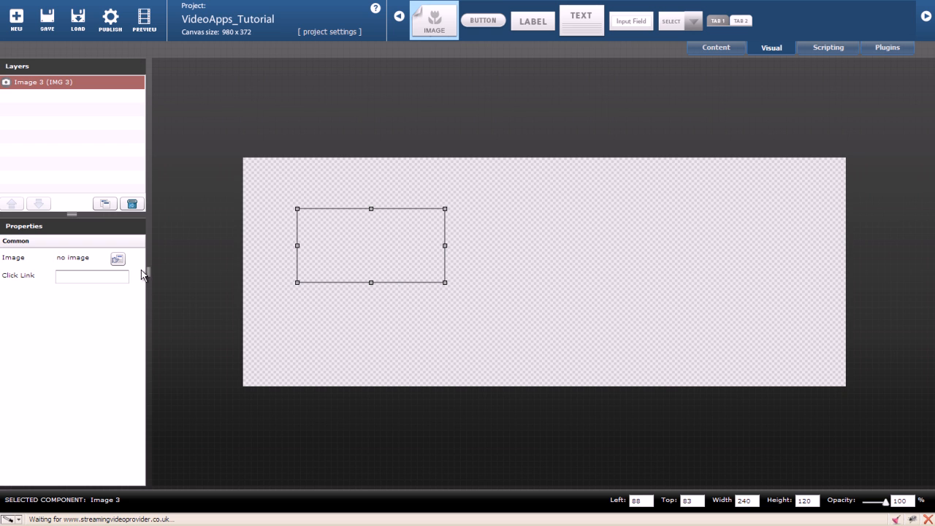
click(117, 259)
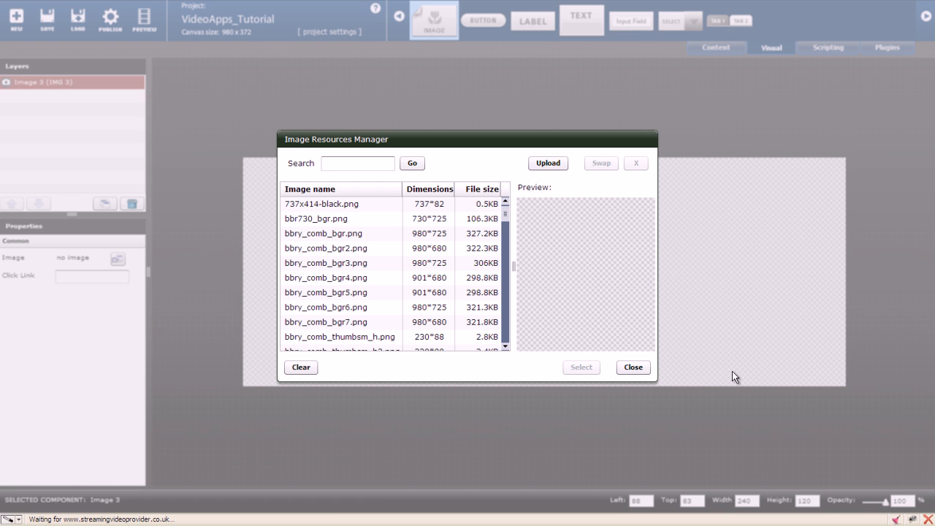
- Add all tut_*.png files from the Tutorial_Images folder to the upload list
click(558, 169)
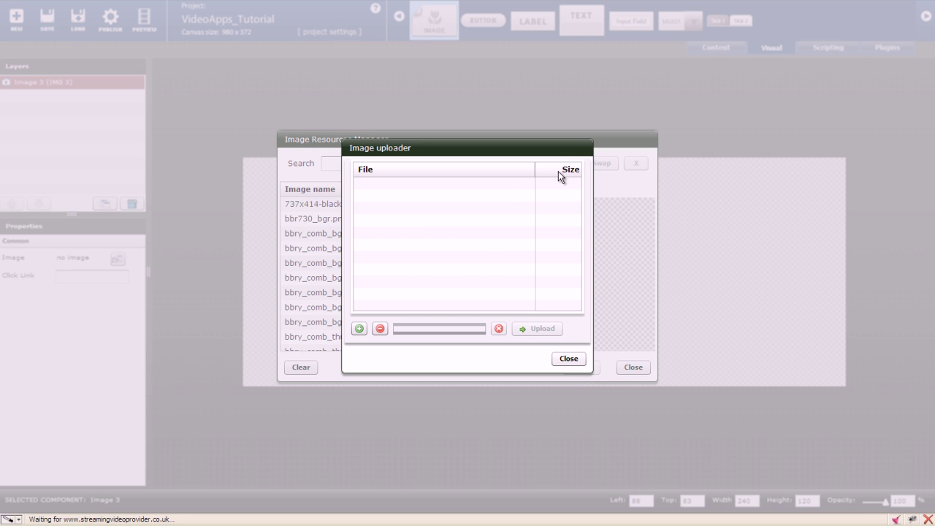
click(359, 329)
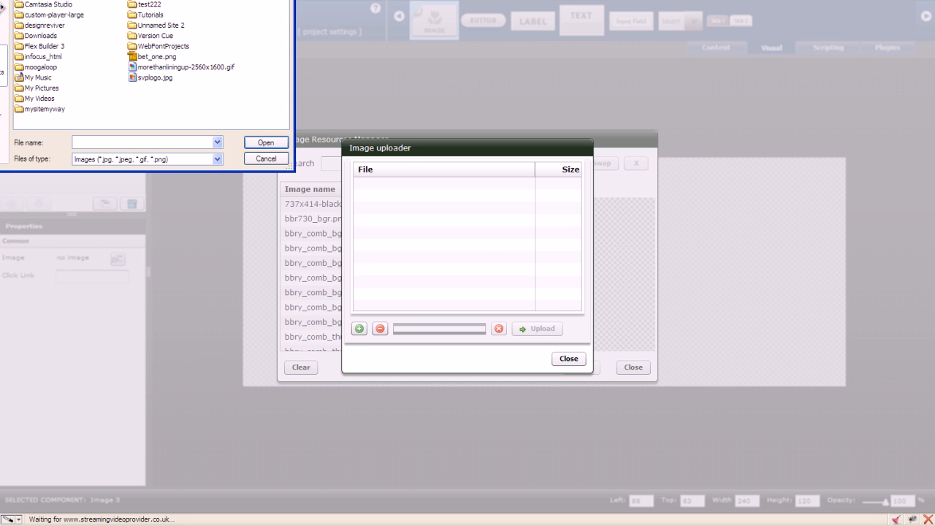
click(4, 31)
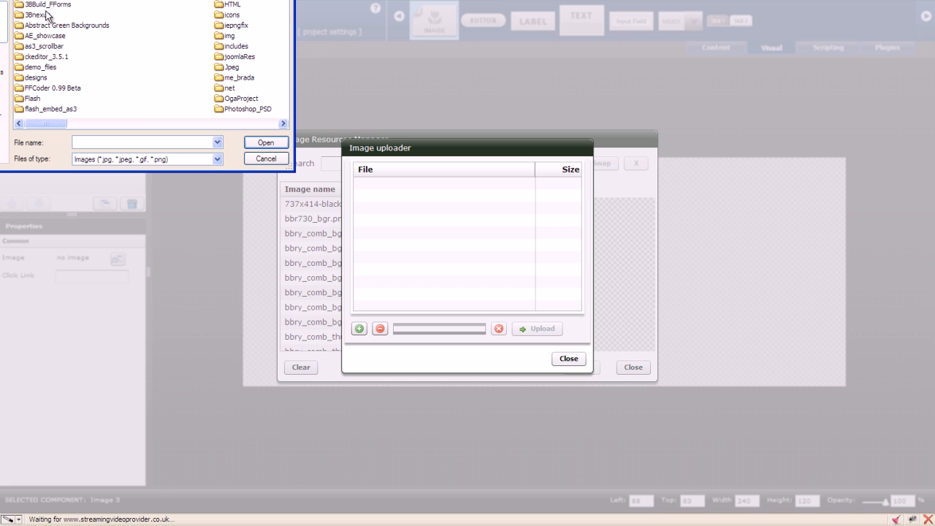
scroll(73, 54, down, 3)
click(40, 88)
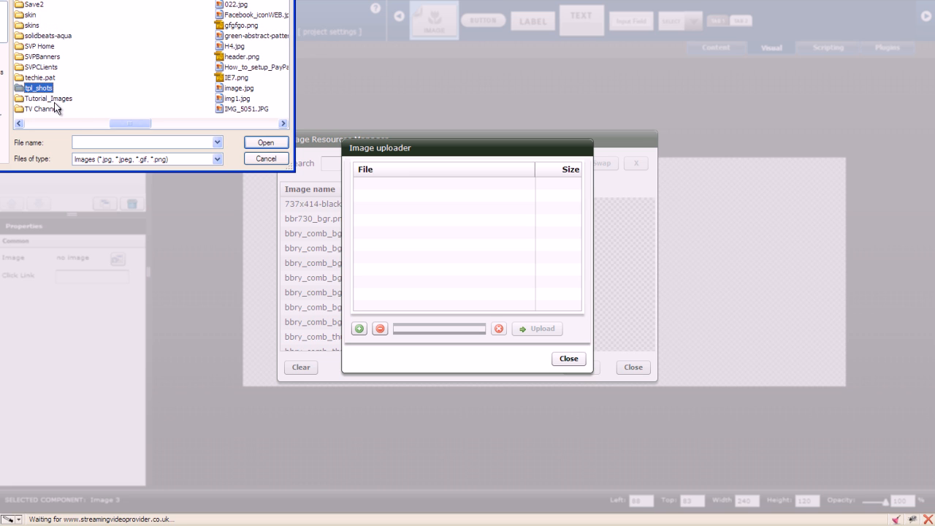
double_click(53, 100)
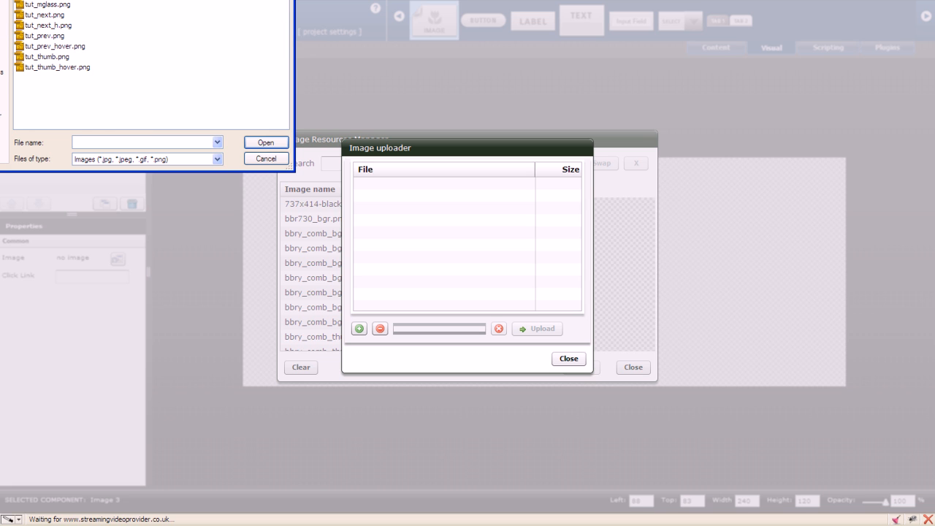
drag(129, 0, 643, 34)
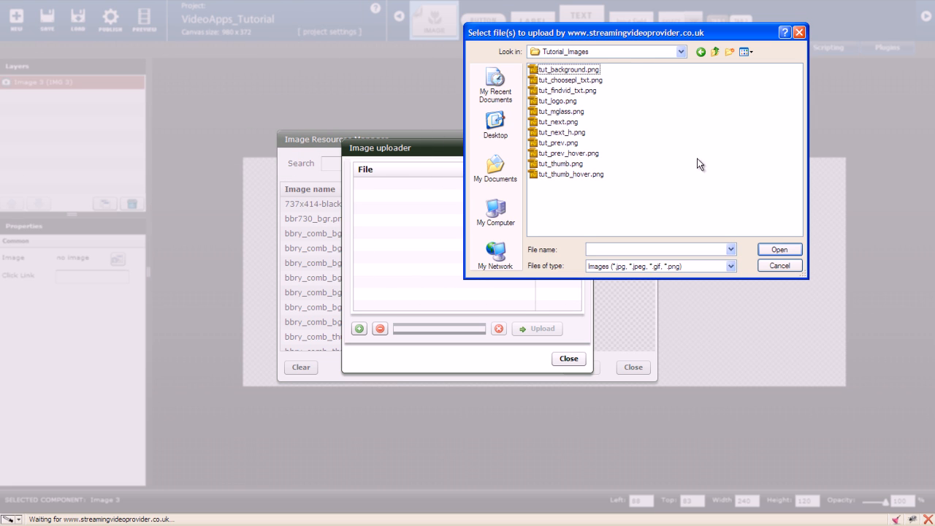
mouse_move(640, 72)
mouse_down()
mouse_move(571, 217)
mouse_move(596, 197)
mouse_up()
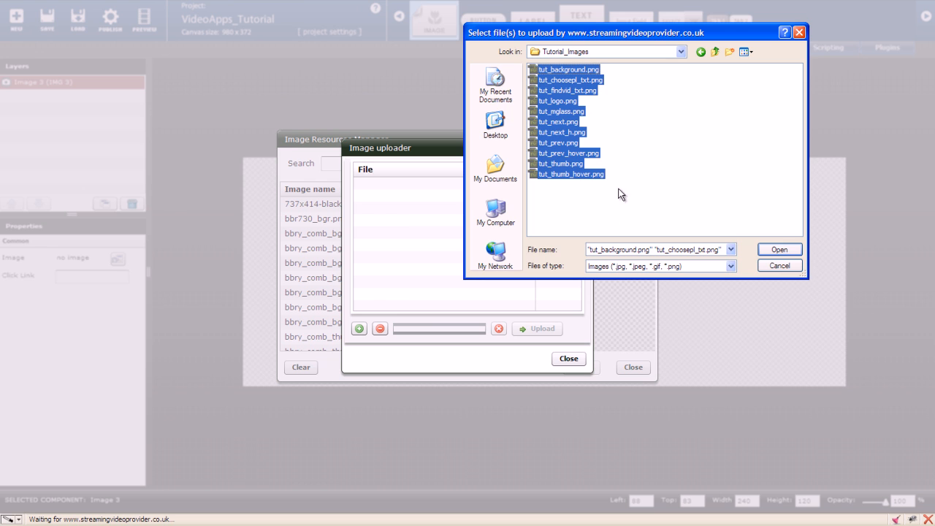
click(777, 250)
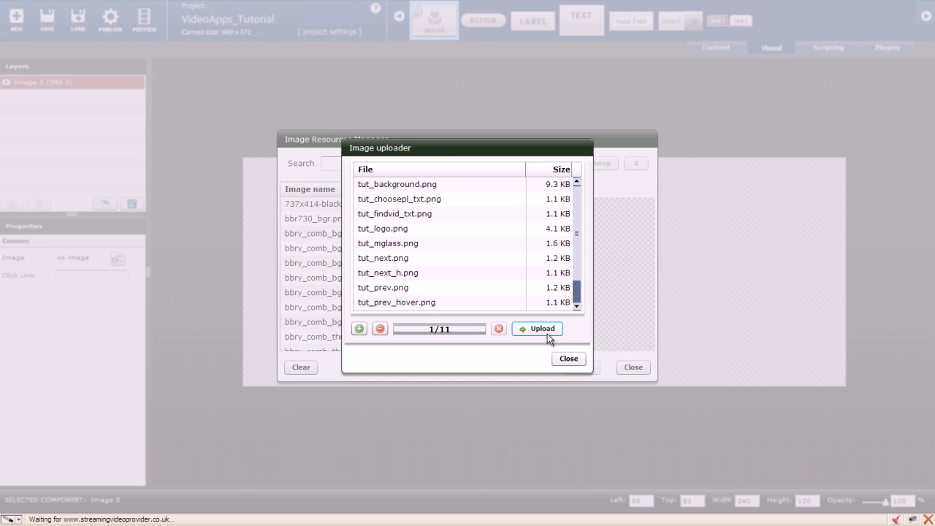
- Upload the eleven listed images and dismiss the success message
click(547, 331)
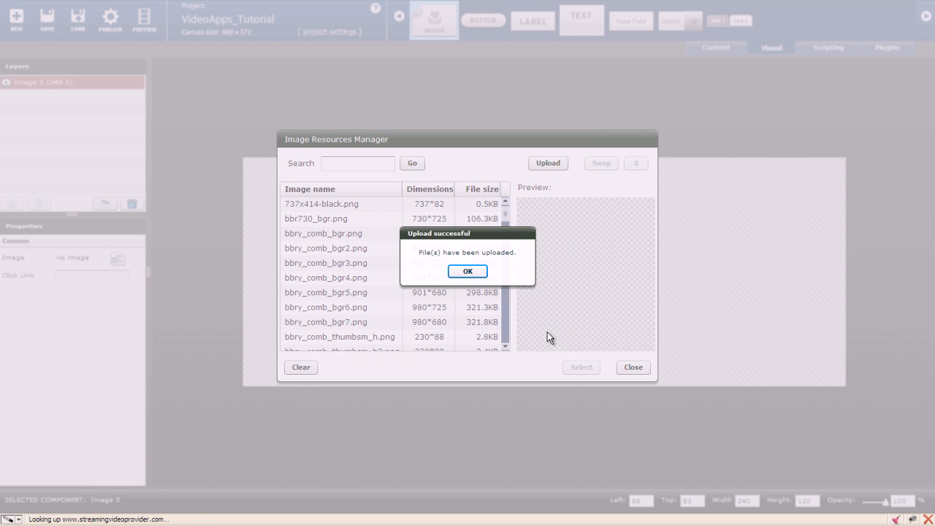
click(466, 274)
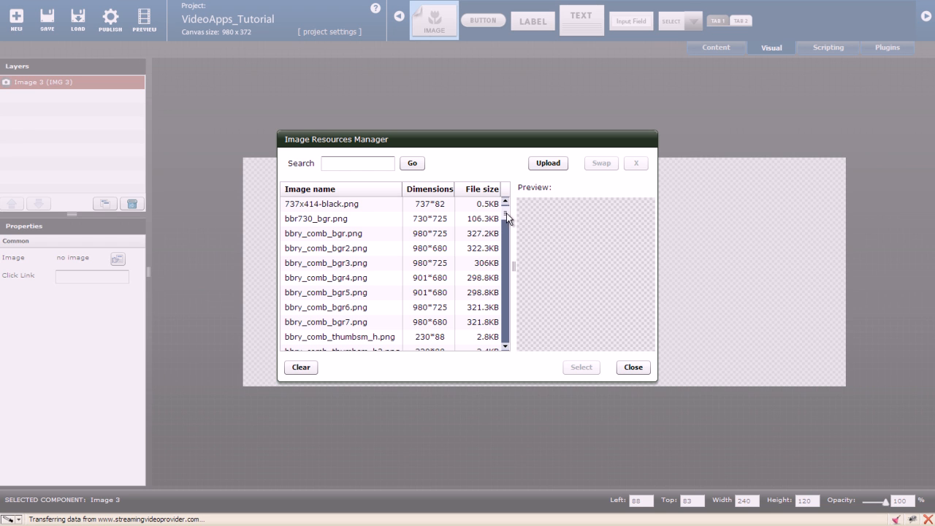
drag(508, 213, 505, 255)
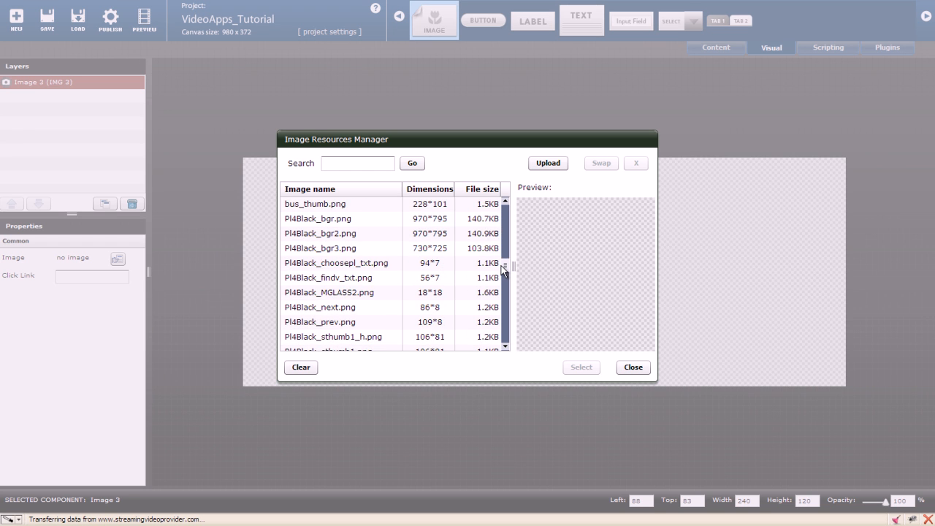
drag(505, 259, 502, 211)
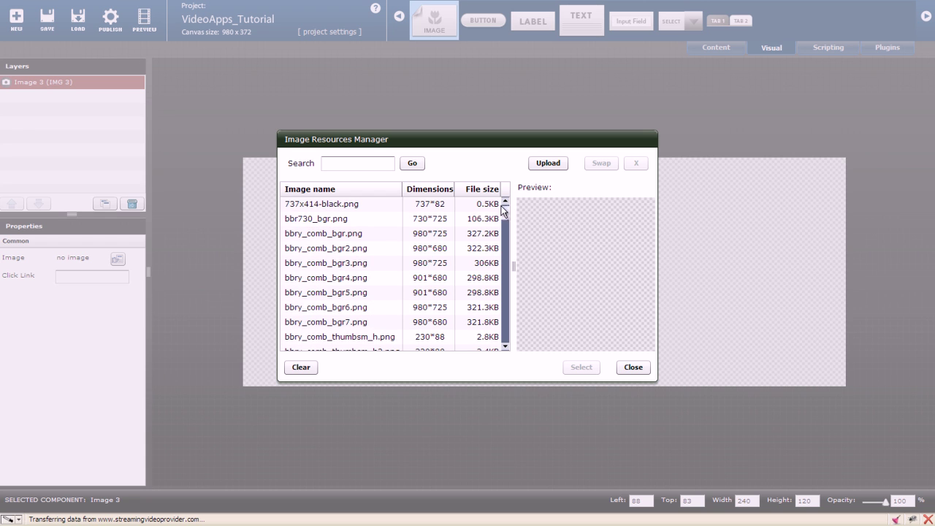
- Search the library for 'tut_back' and apply tut_background.png to the image component
click(358, 164)
text(tut_)
text(back)
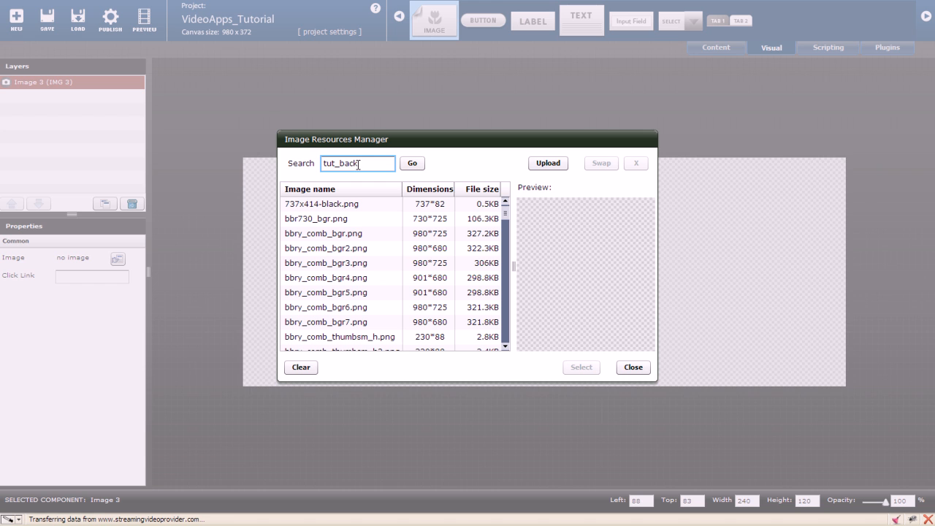
click(412, 163)
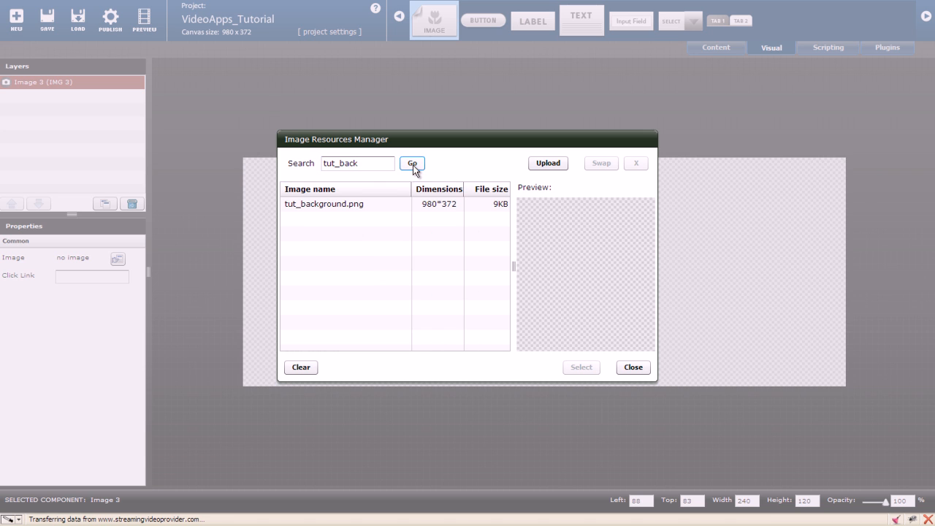
click(332, 205)
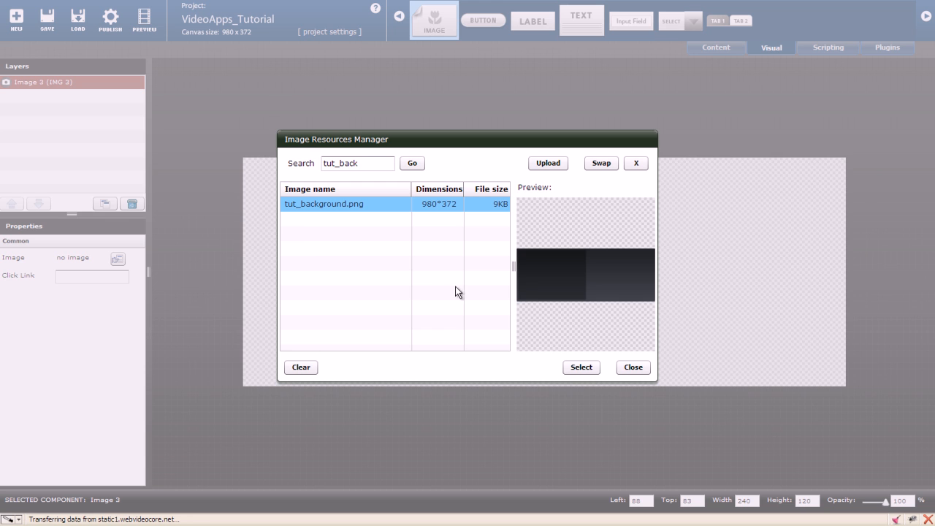
click(582, 367)
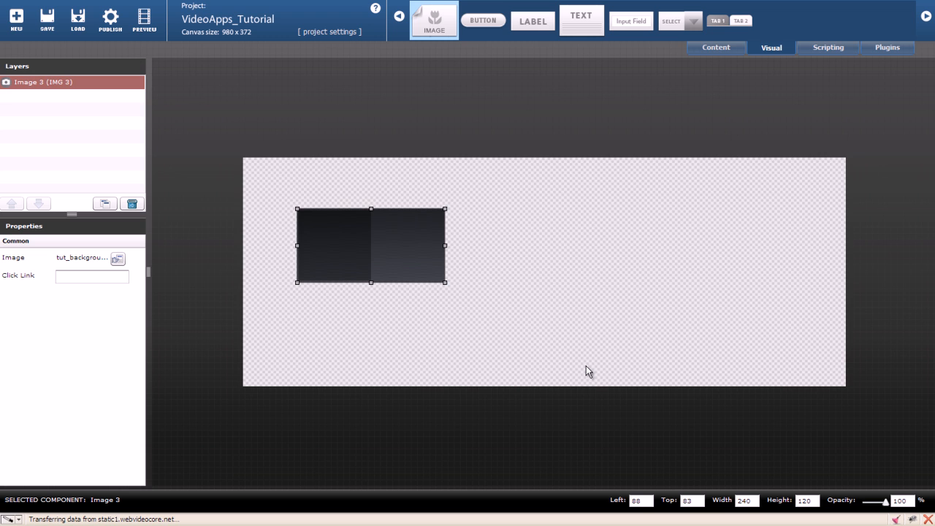
- Rename the image component to Background
click(117, 499)
text(B)
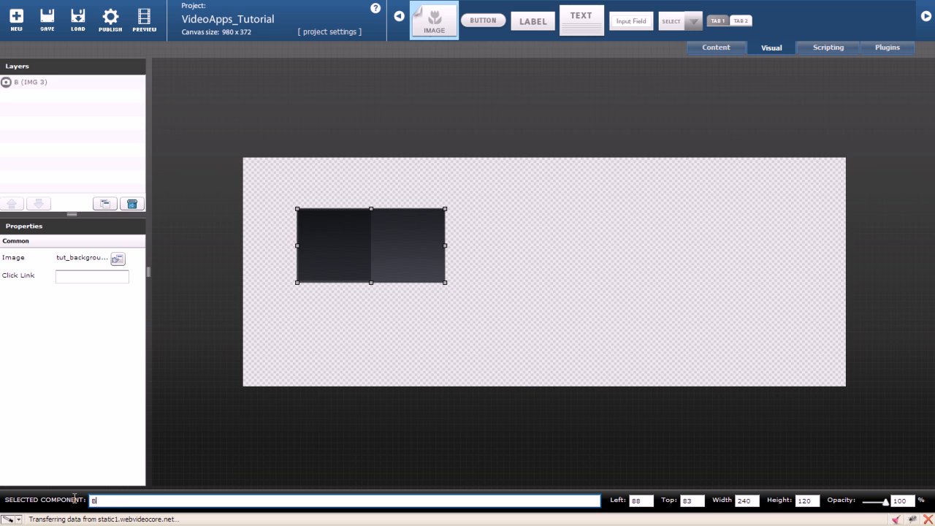
text(ackgrt)
key(BackSpace)
text(ound)
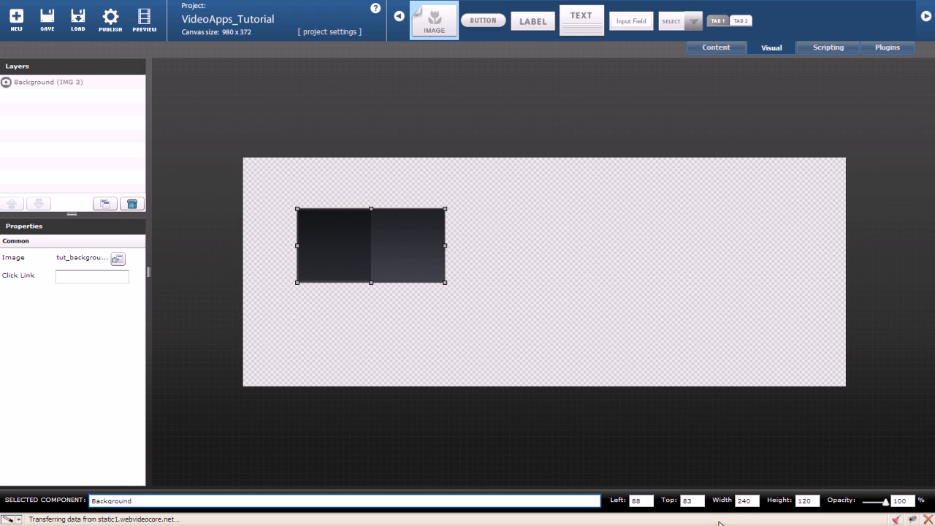
- Size the Background image to 980 by 372 at Left 0, Top 0
double_click(746, 501)
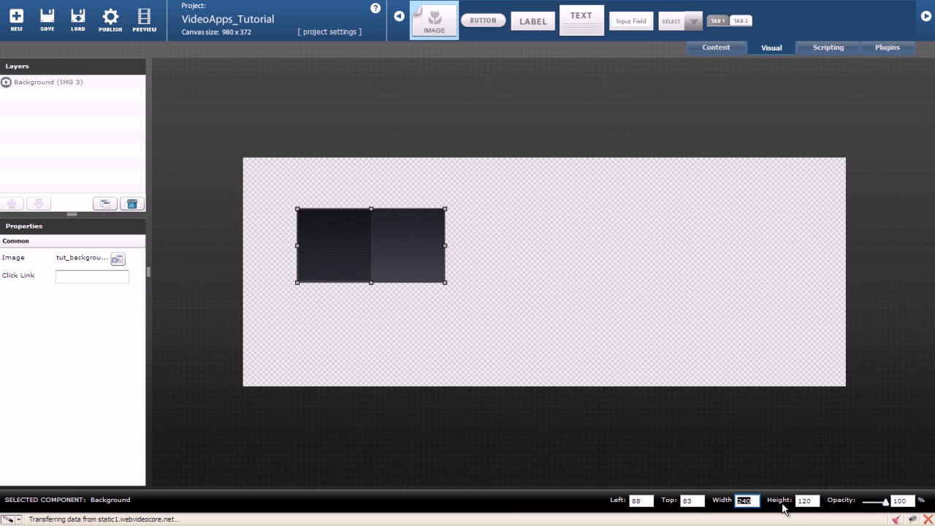
text(980)
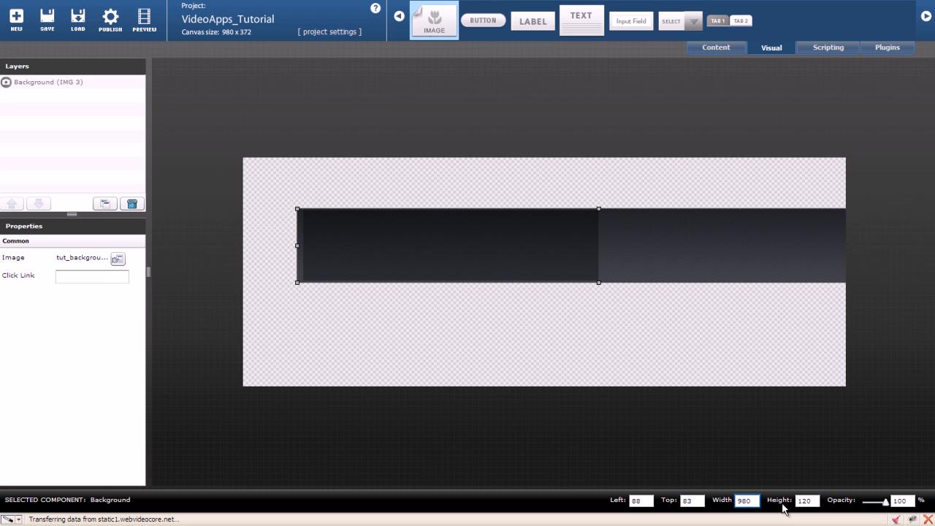
double_click(807, 501)
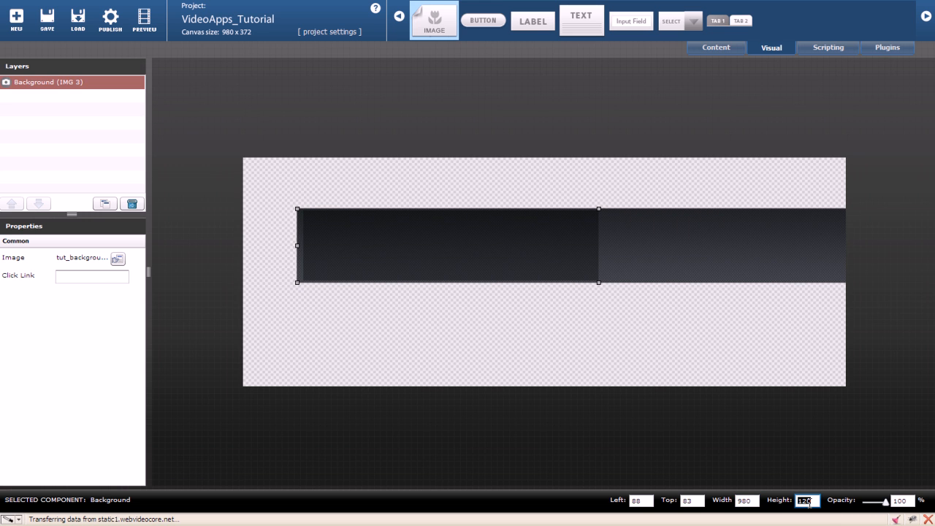
text(372)
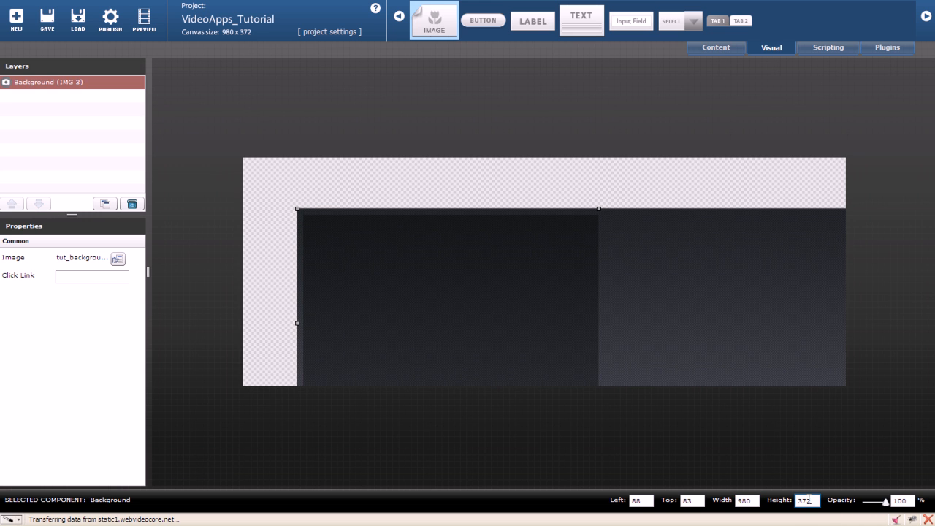
click(647, 499)
text(0)
key(Tab)
text(0)
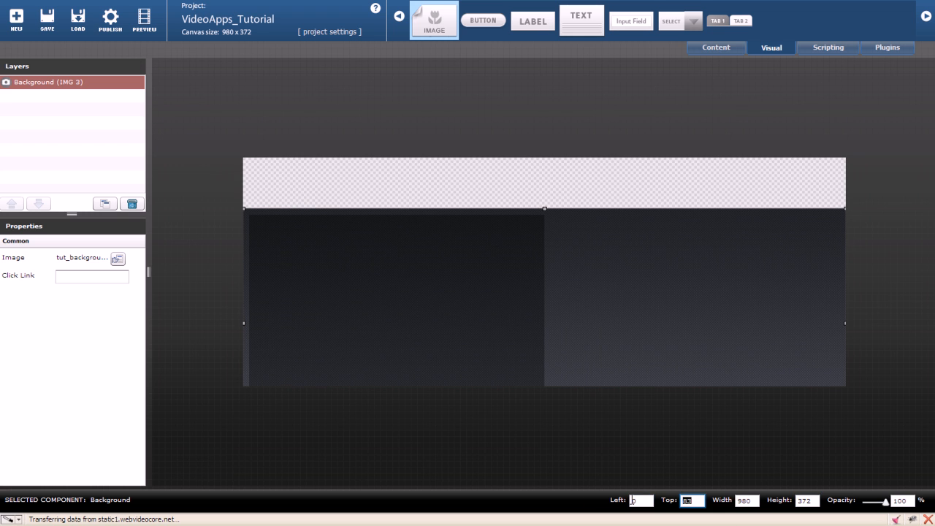
click(632, 502)
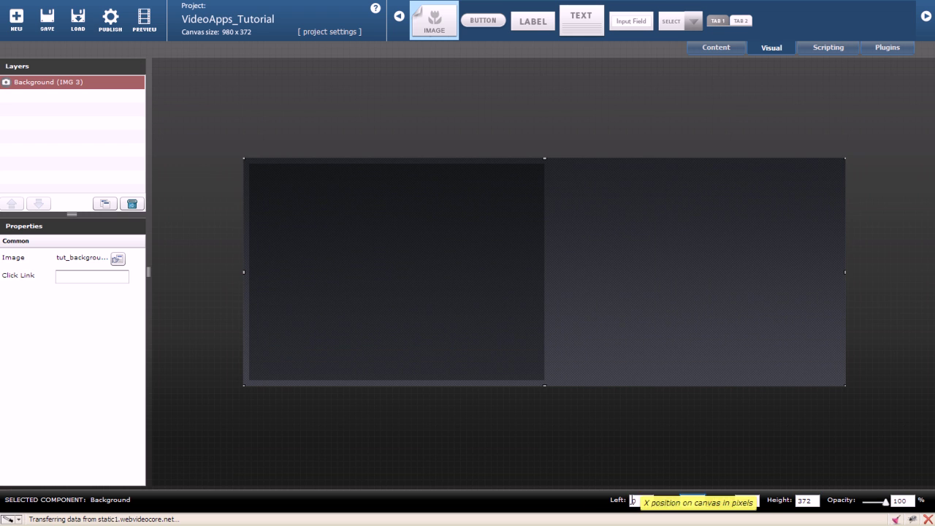
click(545, 108)
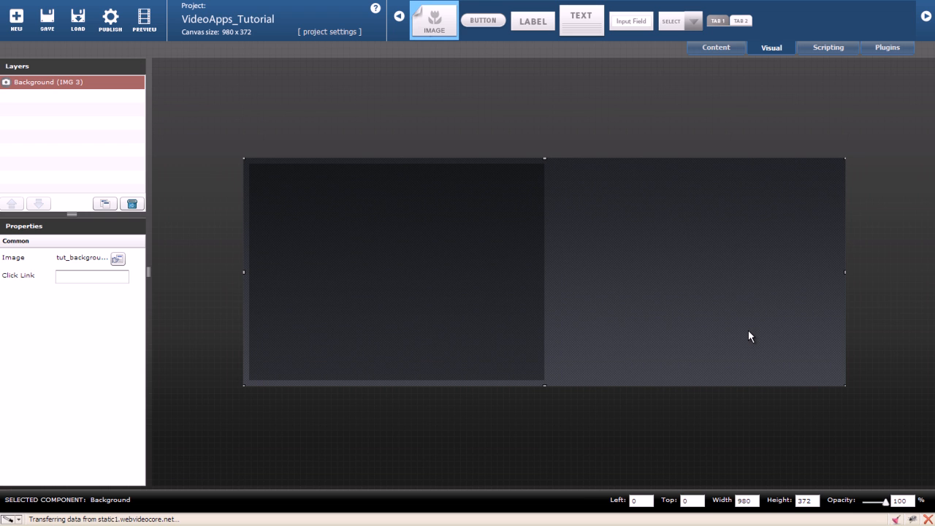
- Add a Video Player, a Playlist and a Playlist Selector dropdown to the canvas
click(715, 47)
drag(434, 20, 330, 221)
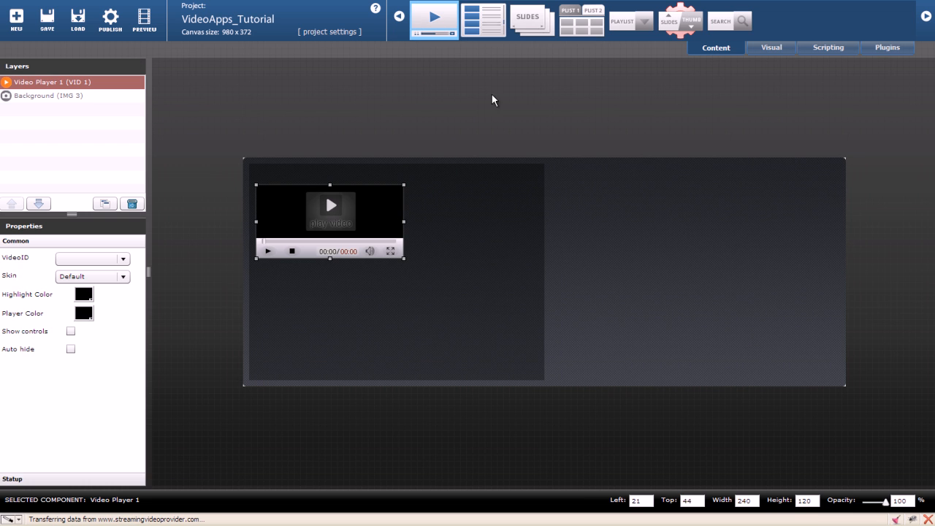
drag(483, 21, 599, 201)
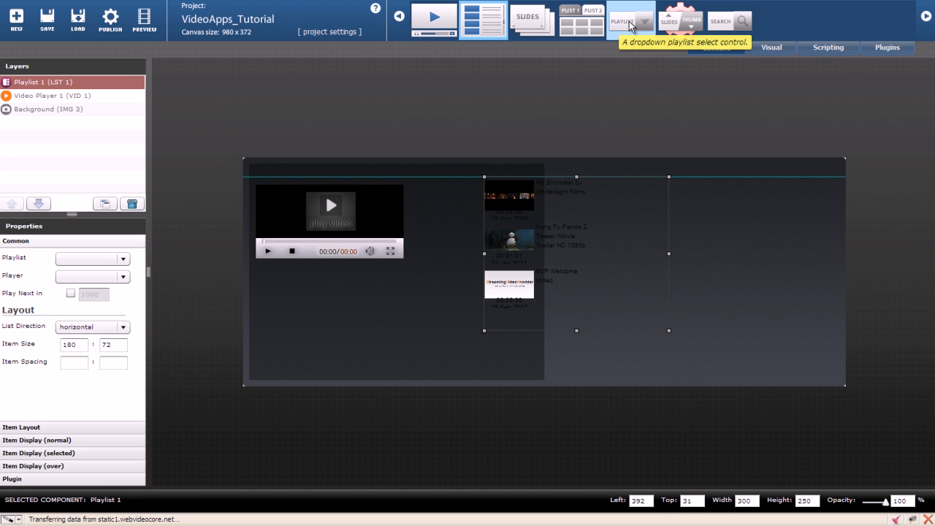
drag(630, 26, 302, 355)
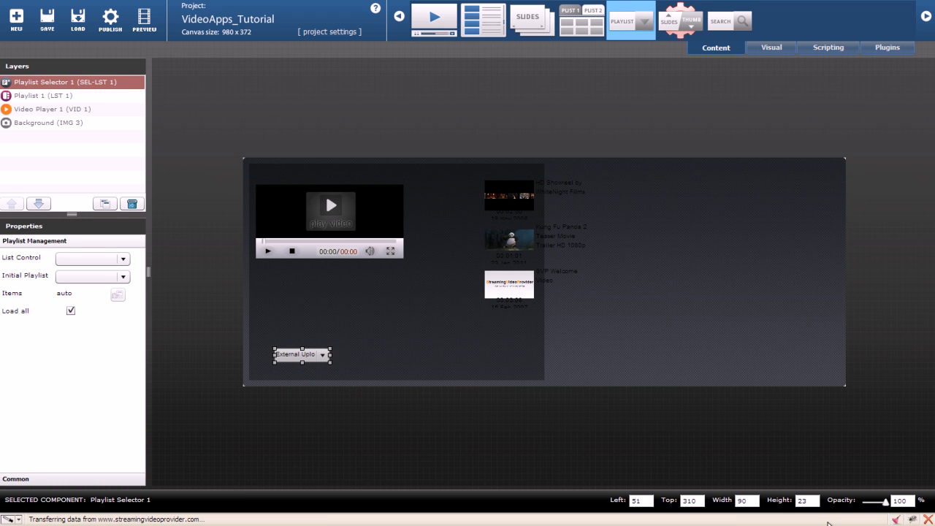
- Move the playlist to the canvas's right half at 576, 30
click(714, 353)
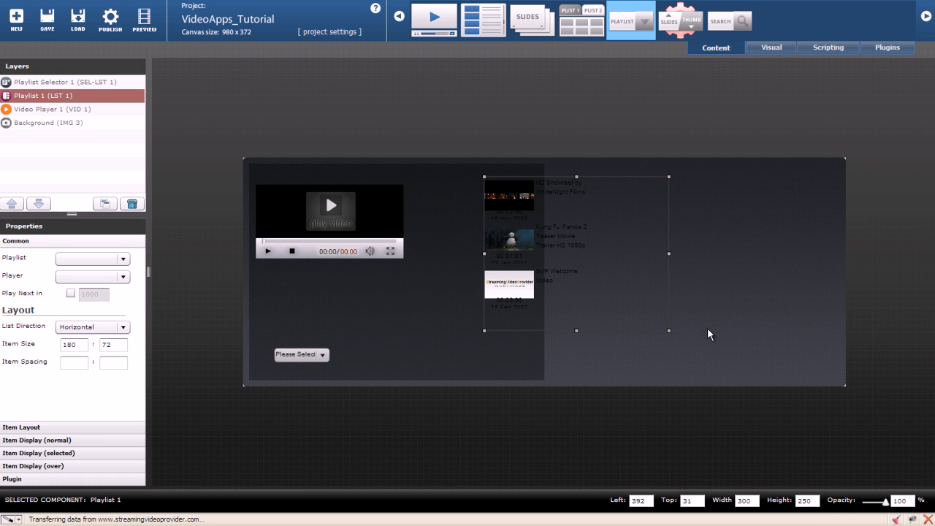
drag(560, 249, 674, 248)
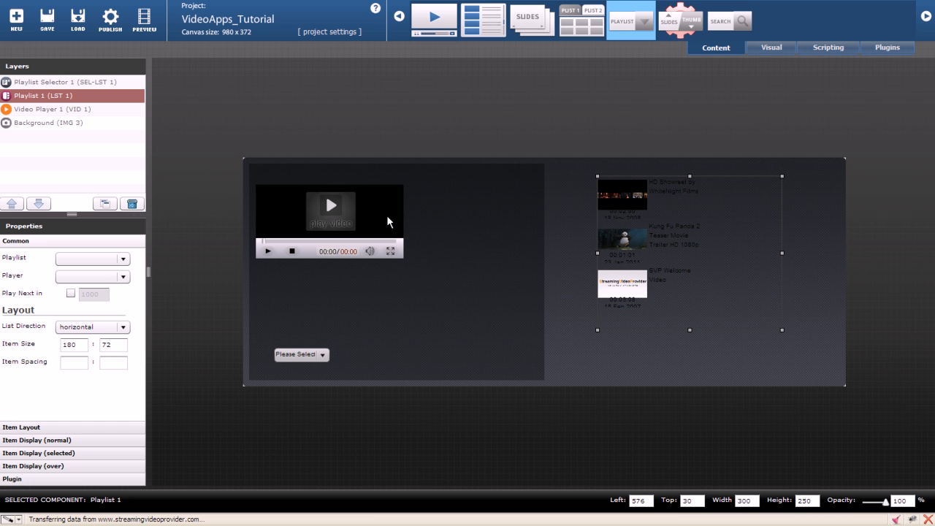
- Keep the video player at 480 by 270 and position it at Left 10, Top 10
click(388, 221)
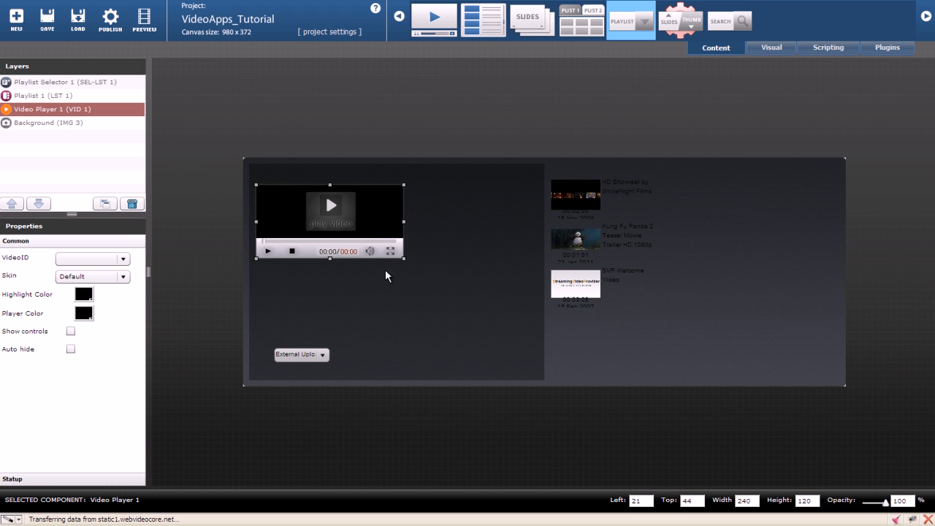
double_click(737, 501)
text(480)
key(Return)
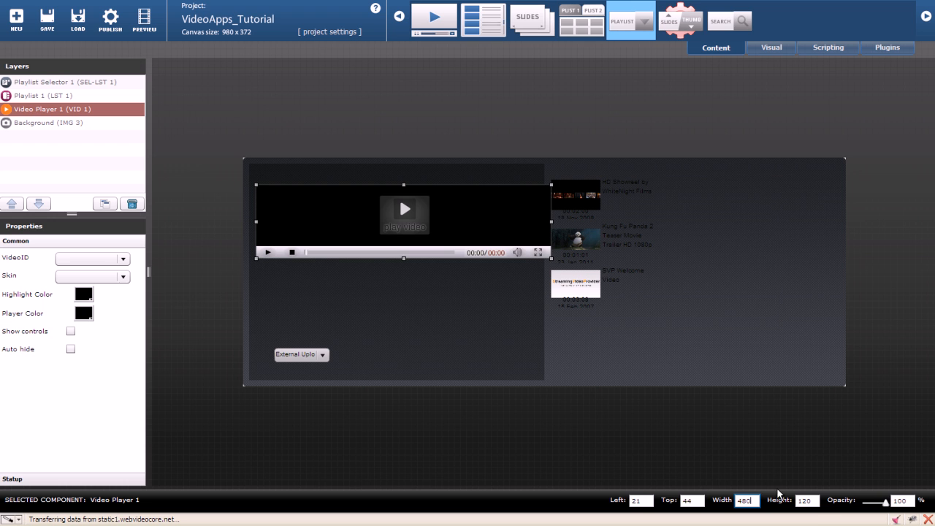
double_click(808, 501)
text(270)
key(Return)
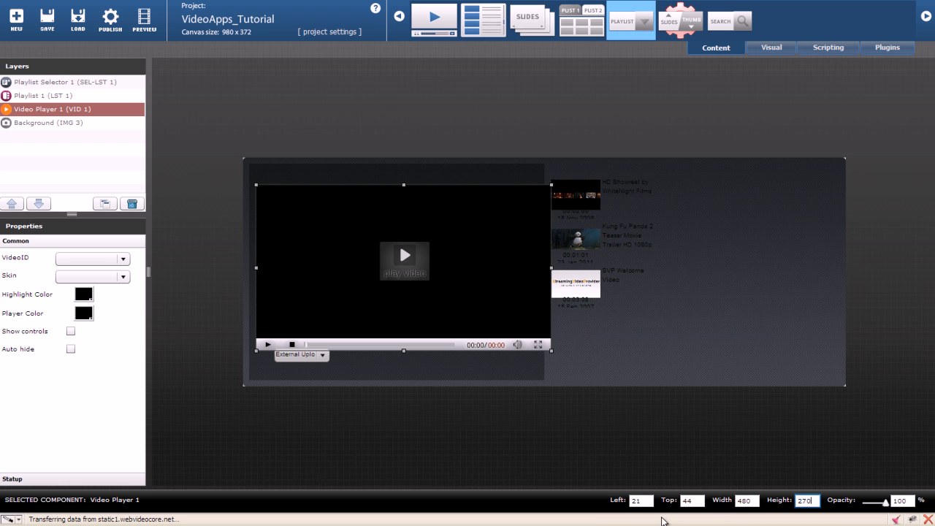
double_click(642, 501)
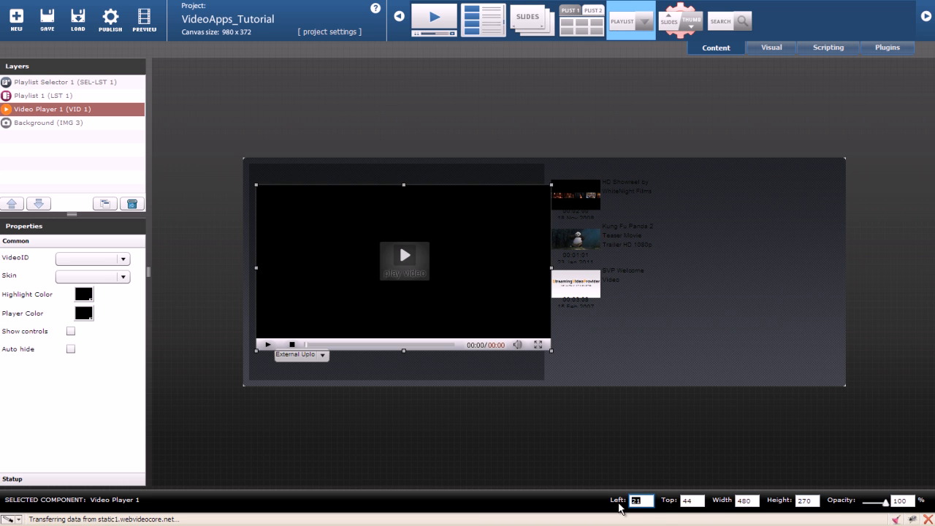
text(10)
key(Return)
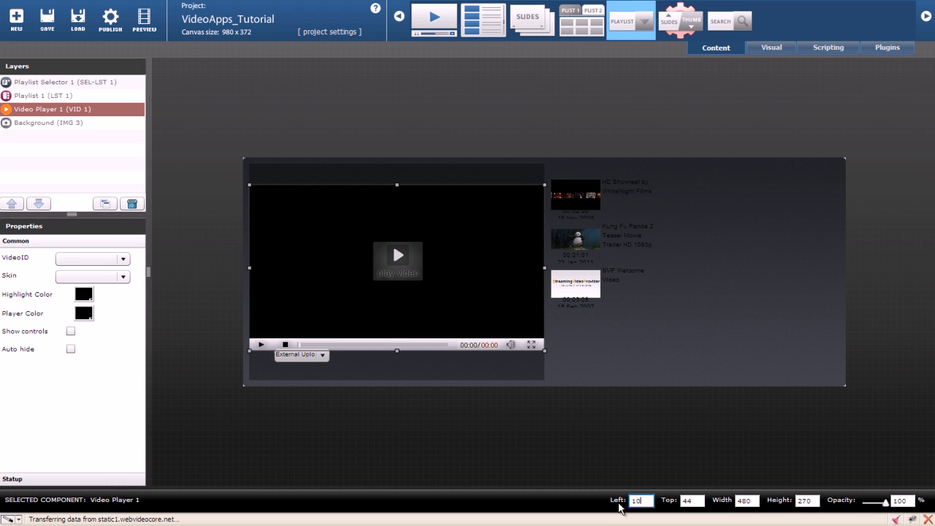
double_click(690, 501)
text(10)
key(Return)
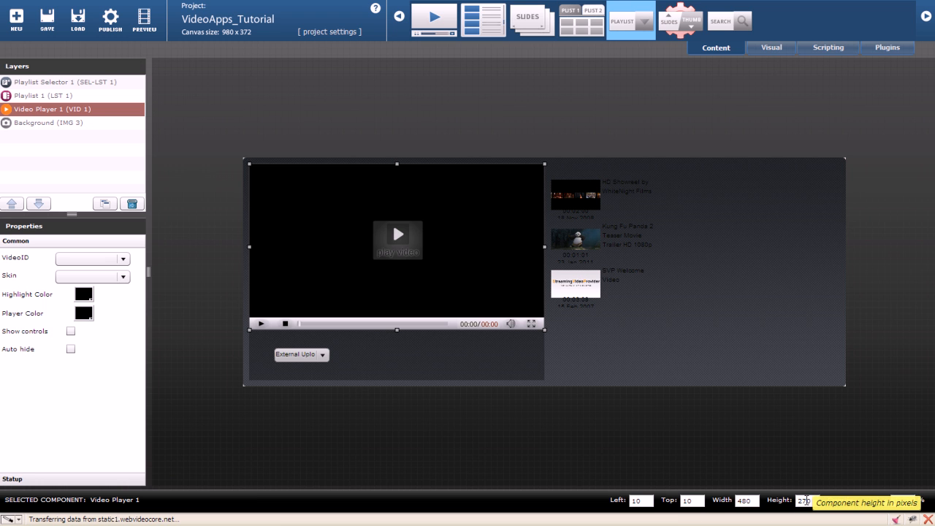
- Raise the video player's height to 290 pixels
double_click(804, 501)
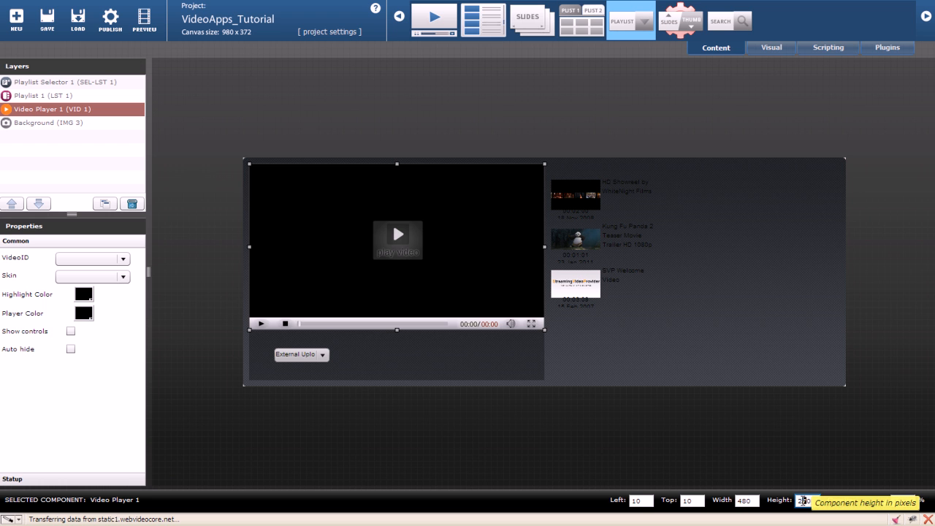
key(Return)
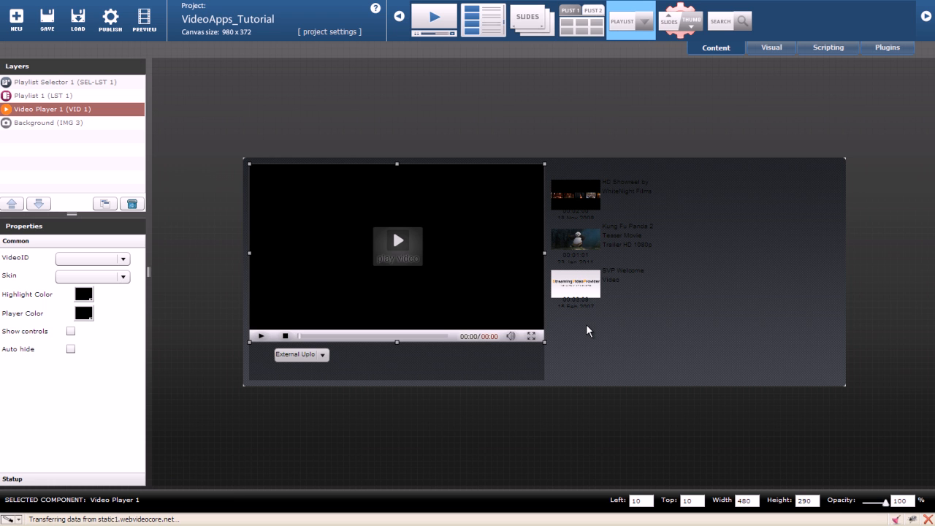
click(624, 196)
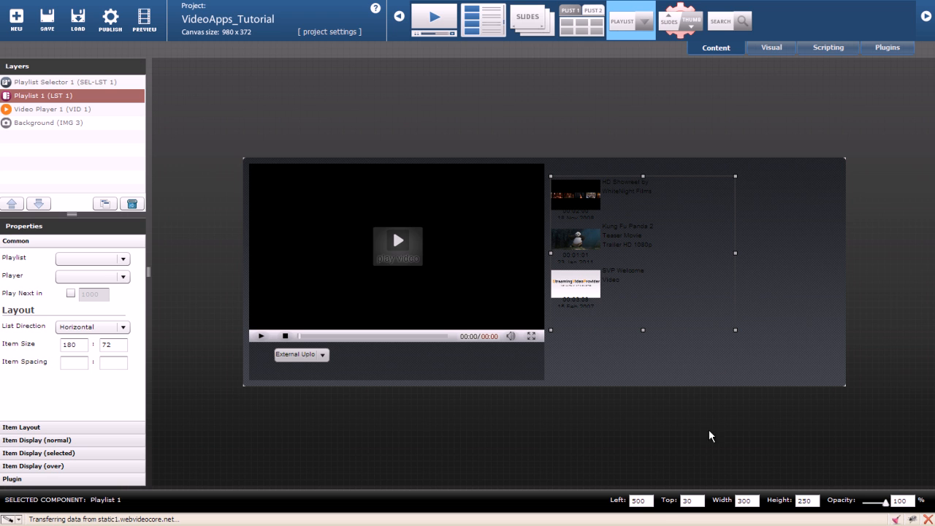
- Set the playlist to Top 10 and 470 by 336, showing two video columns
double_click(641, 501)
double_click(697, 501)
text(10)
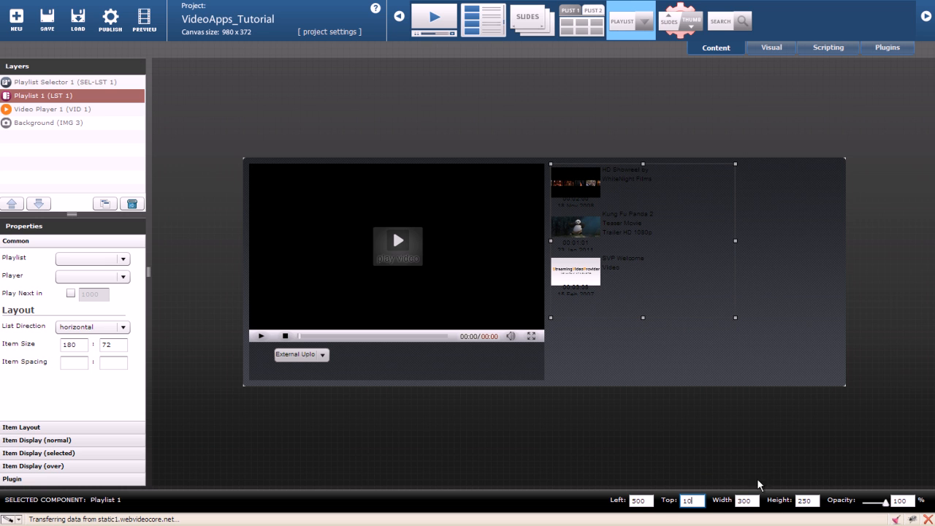
key(Tab)
text(470)
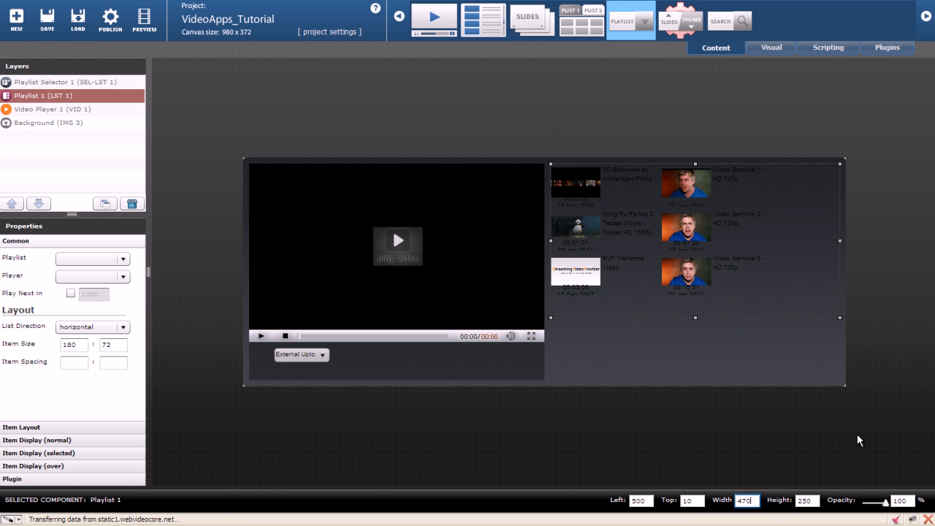
click(808, 501)
text(336)
key(Return)
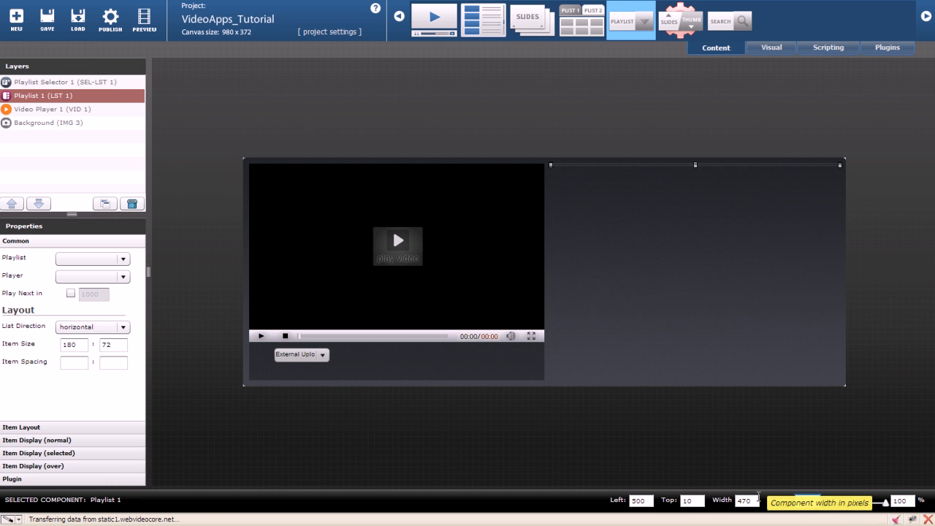
click(711, 440)
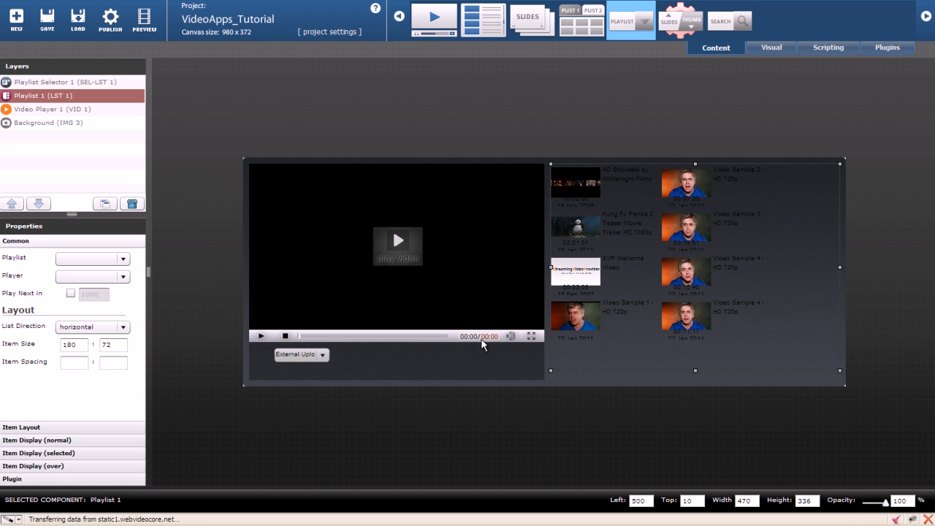
- Set the playlist Item Size to 230 by 103
double_click(67, 346)
text(230)
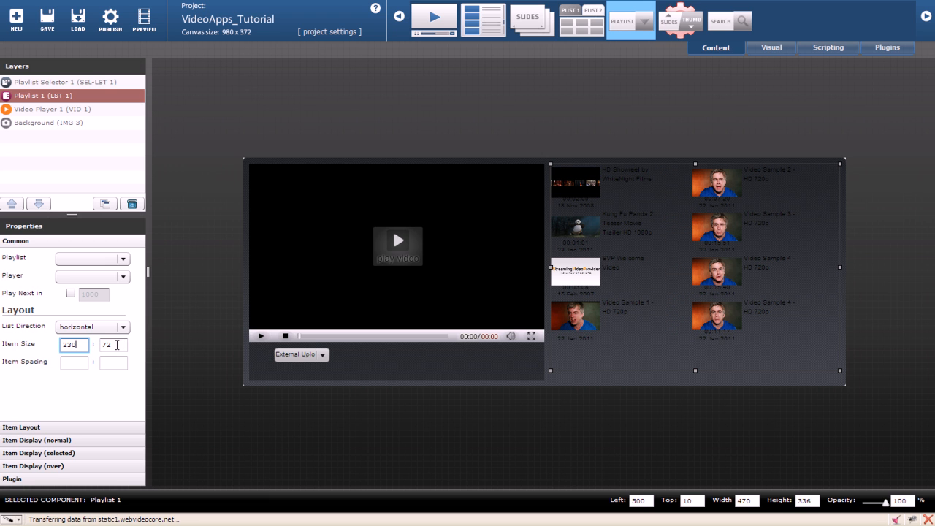
double_click(117, 344)
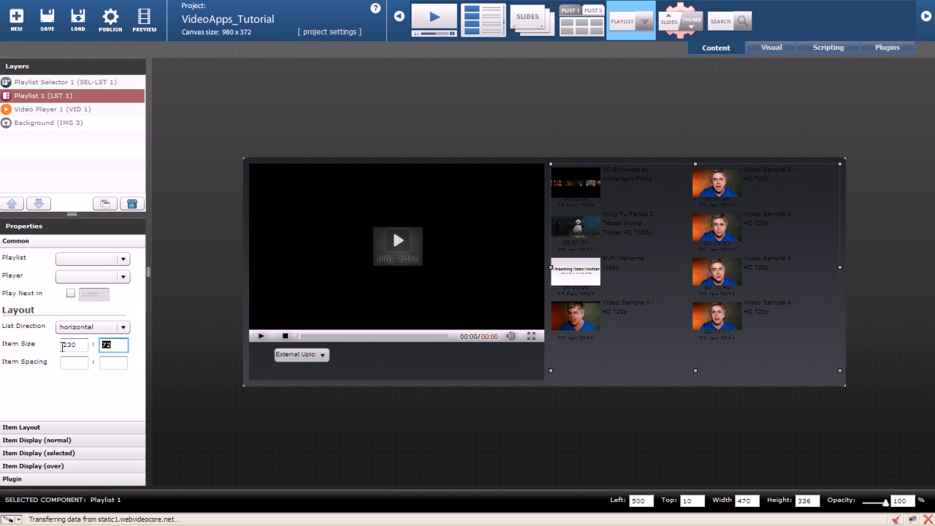
text(103)
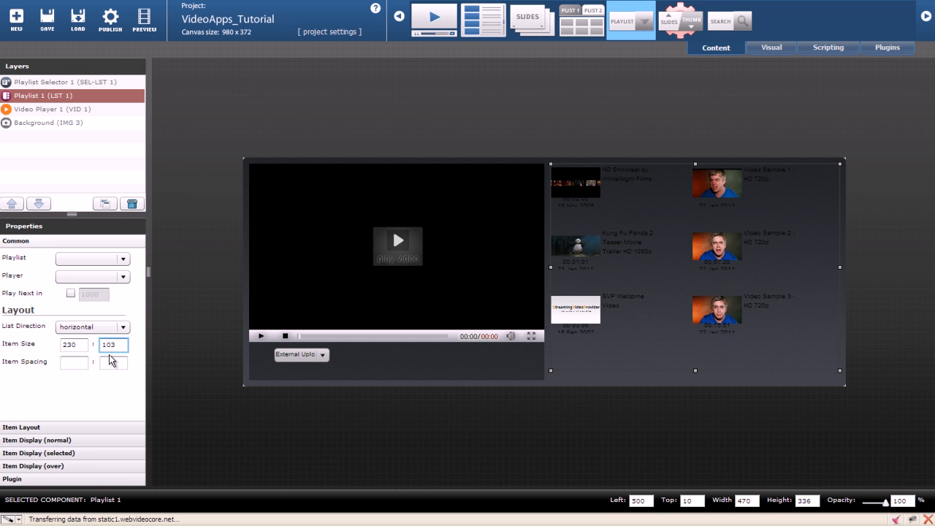
click(76, 374)
- Set the playlist Item Spacing to 10 by 10
click(74, 362)
text(10)
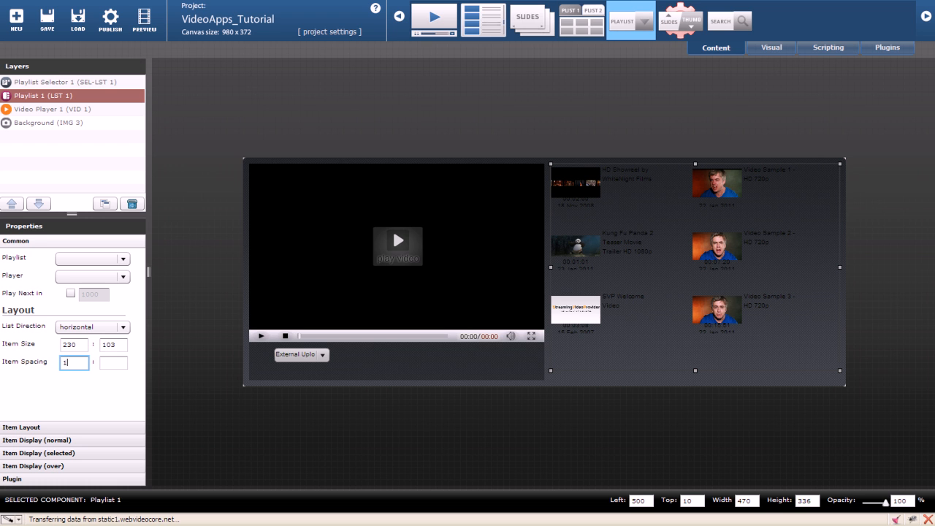
click(112, 363)
text(10)
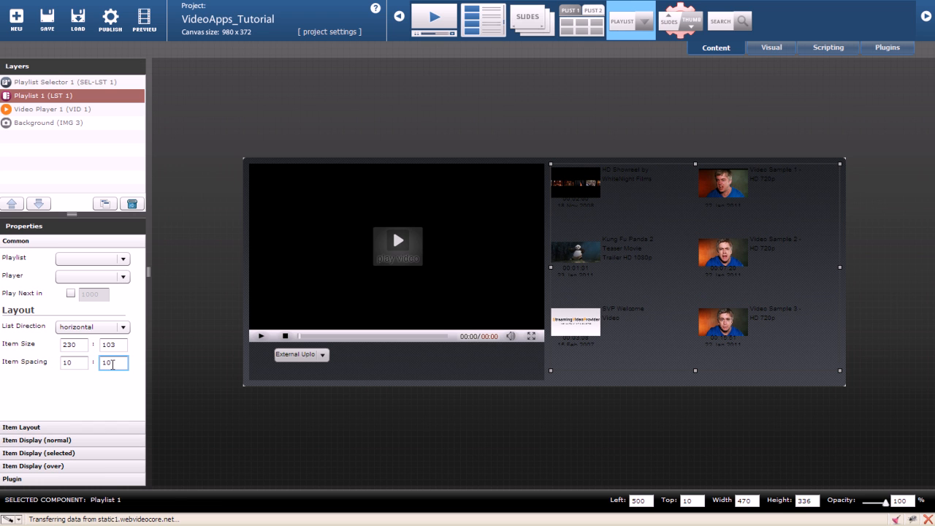
click(122, 294)
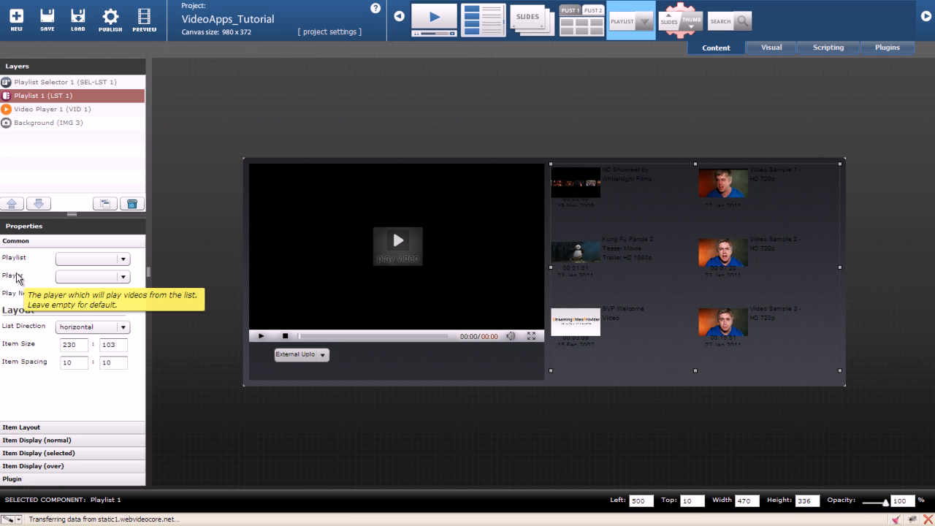
- Assign Video Player 1 as the playlist's player and a Sample TV Channel as its source
click(120, 279)
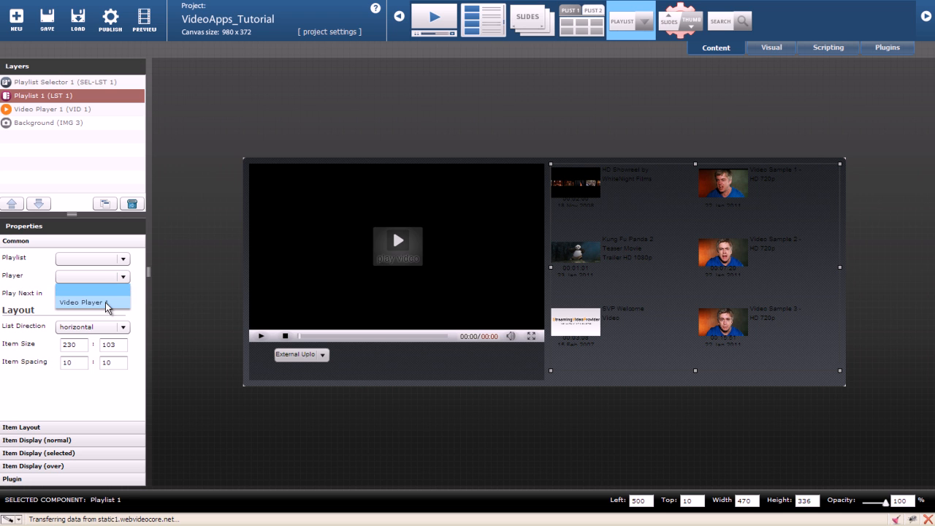
click(82, 302)
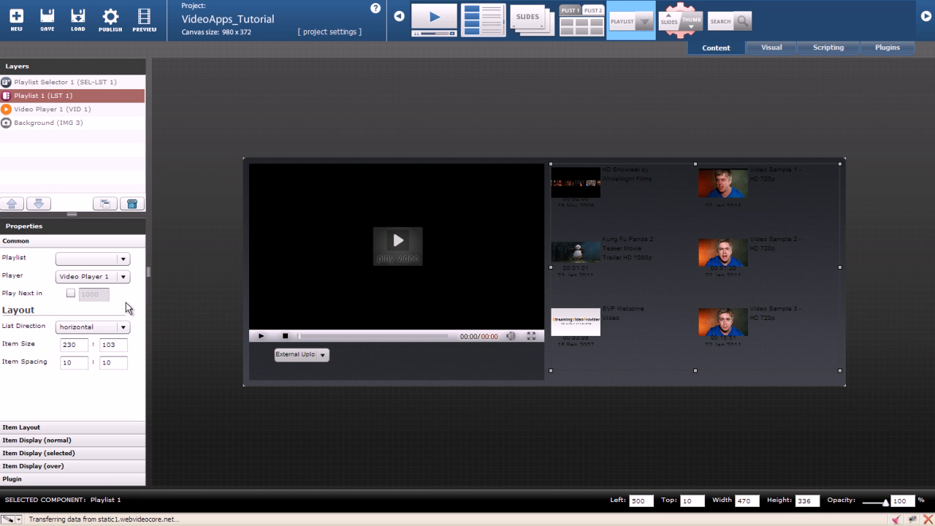
click(124, 259)
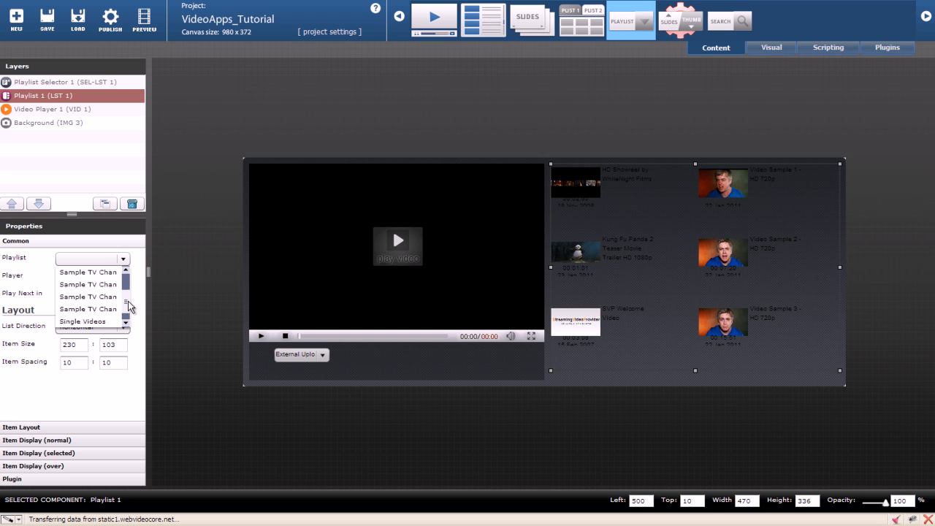
scroll(129, 306, up, 1)
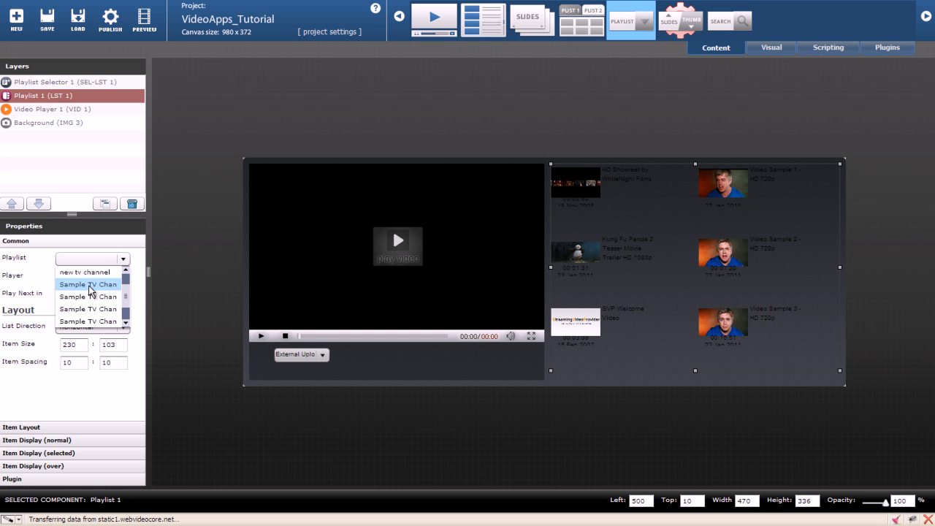
click(90, 285)
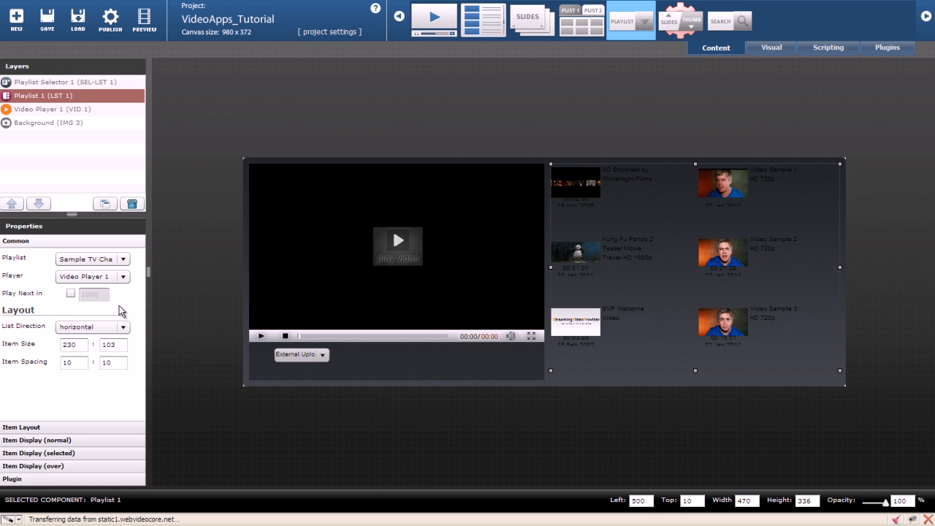
click(606, 411)
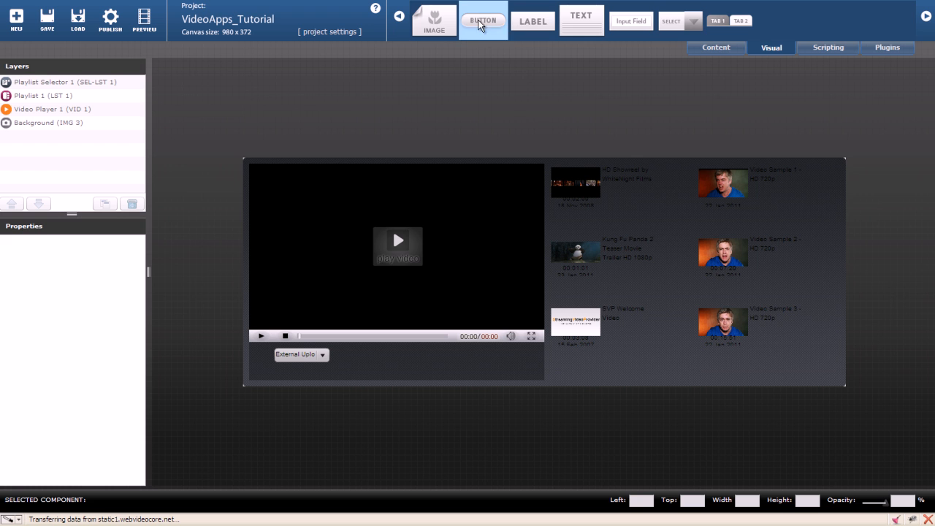
- Add two buttons beneath the playlist grid and label the left one Previous Videos
drag(482, 22, 774, 365)
click(774, 365)
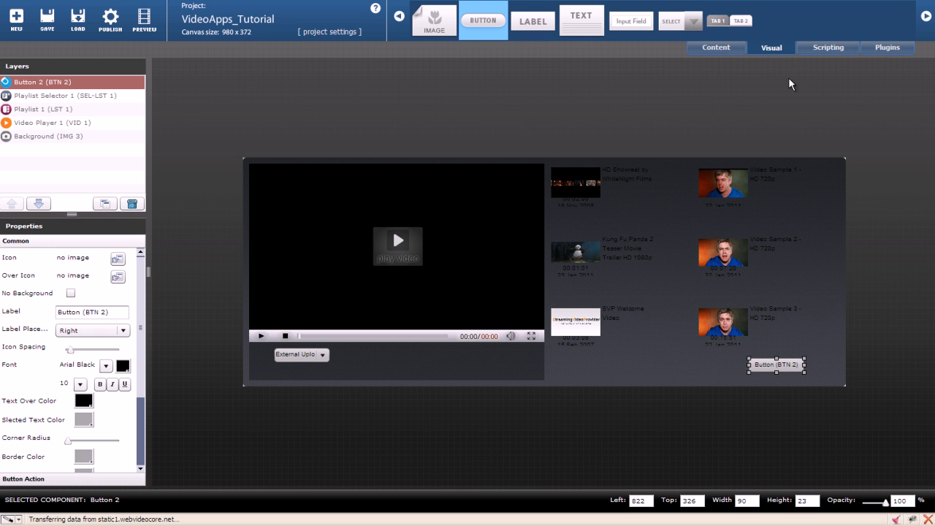
drag(461, 37, 603, 372)
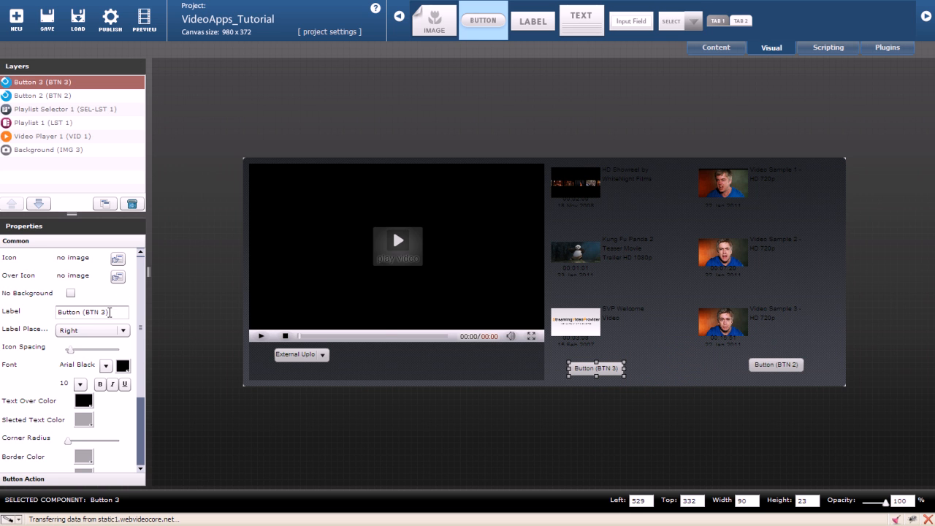
drag(109, 312, 40, 314)
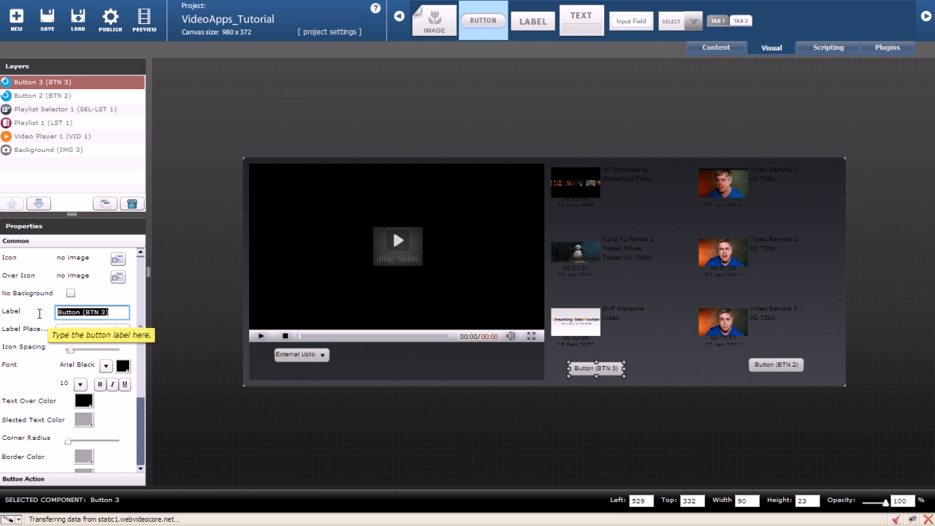
text(Previous)
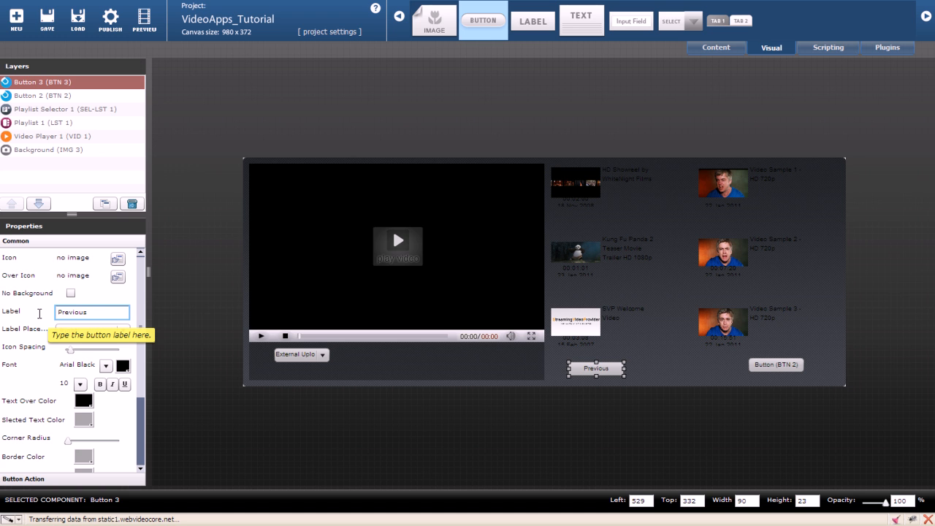
text( Videos)
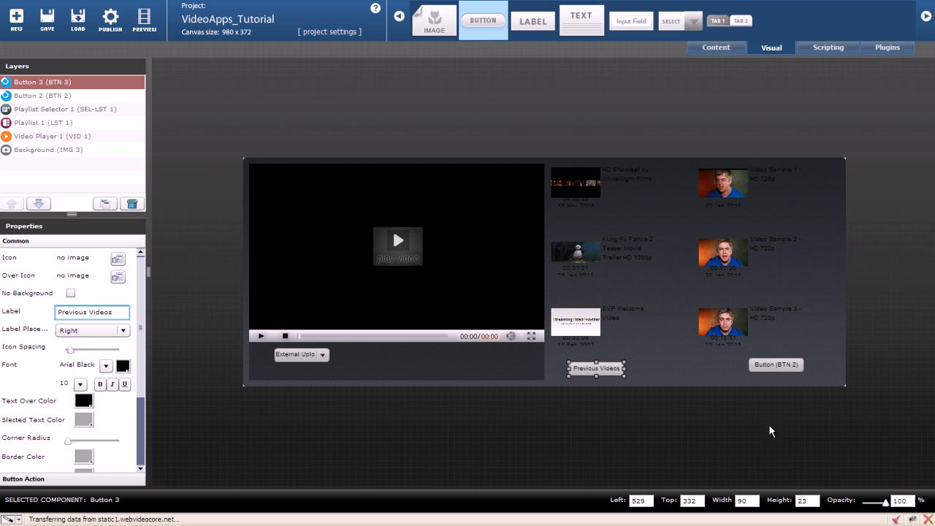
- Label the right button Next Videos and nudge Previous Videos into place
click(790, 371)
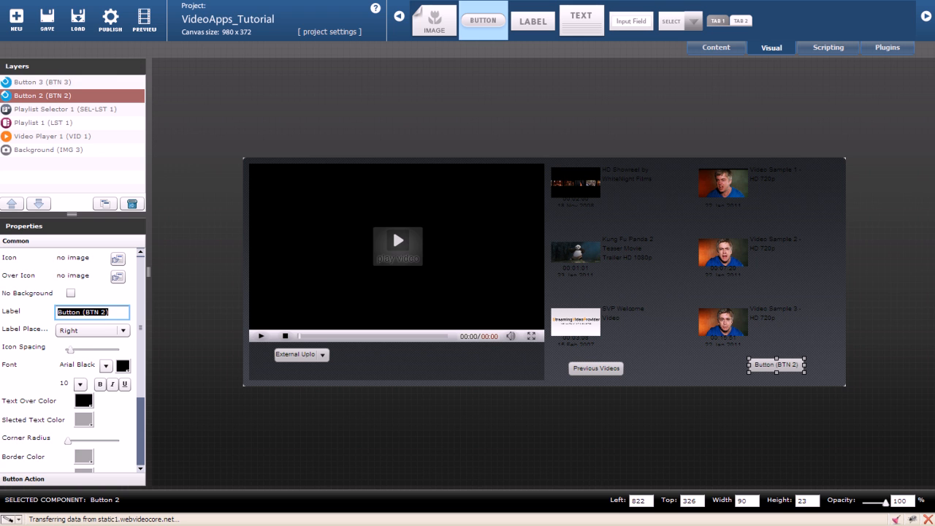
text(Next)
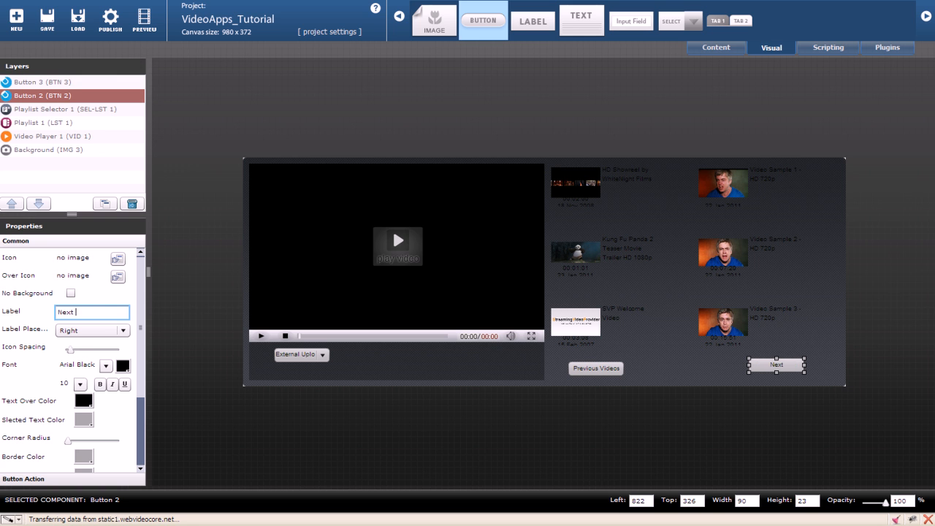
text( Videos)
click(619, 369)
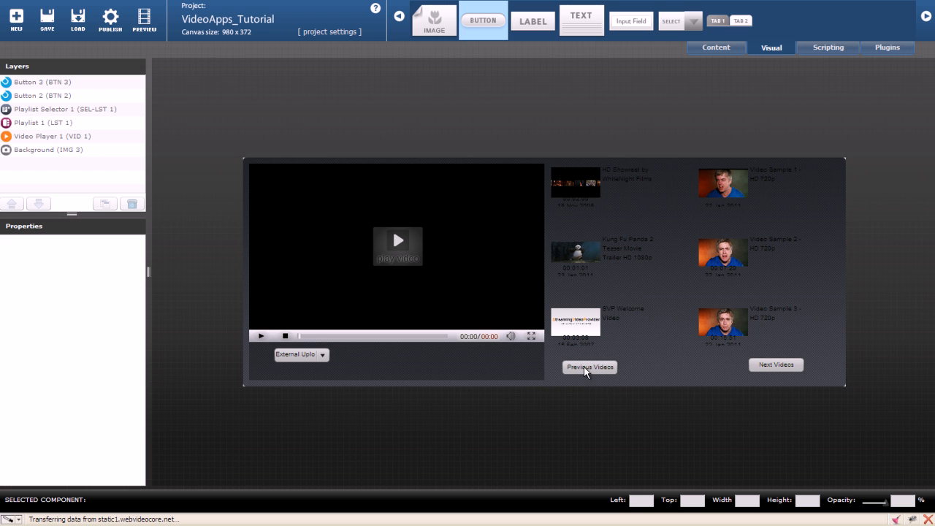
drag(591, 369, 575, 372)
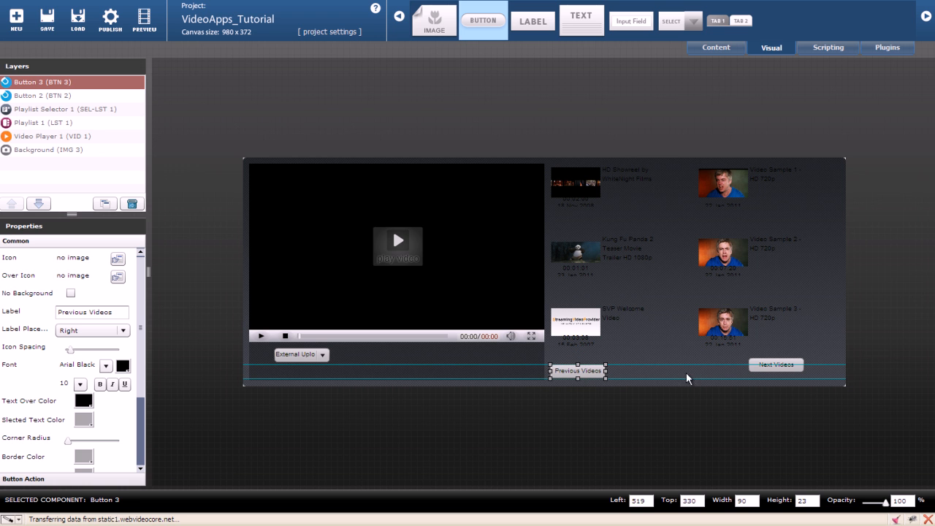
- Target the Previous Videos button's action at Playlist 1 with handle scroll_prev
click(756, 366)
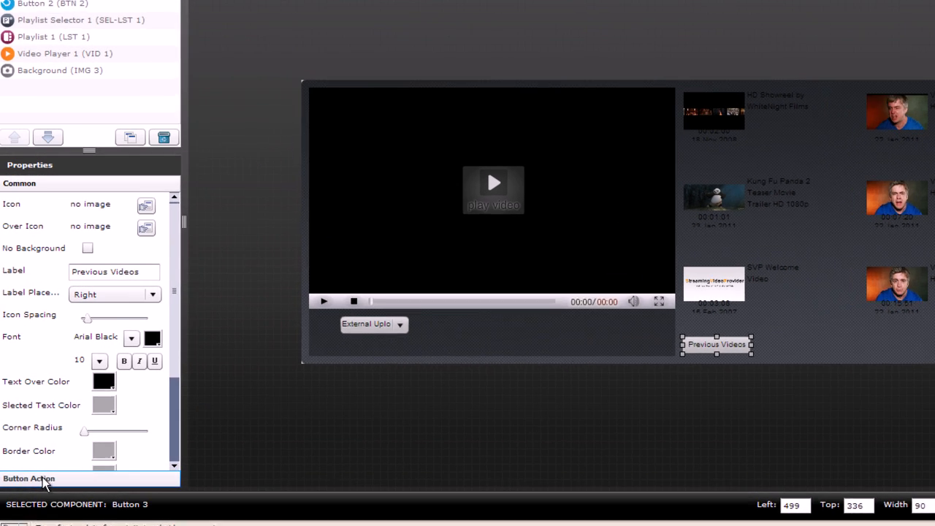
click(42, 477)
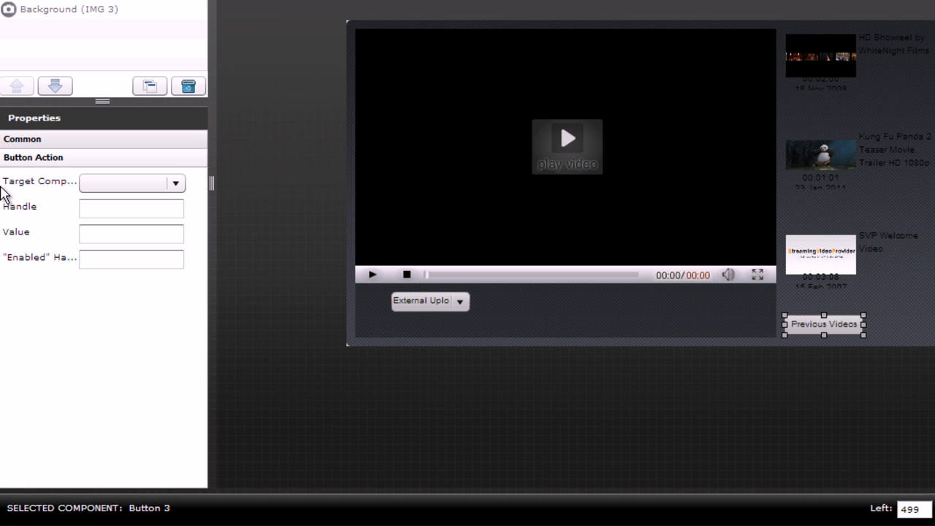
click(155, 185)
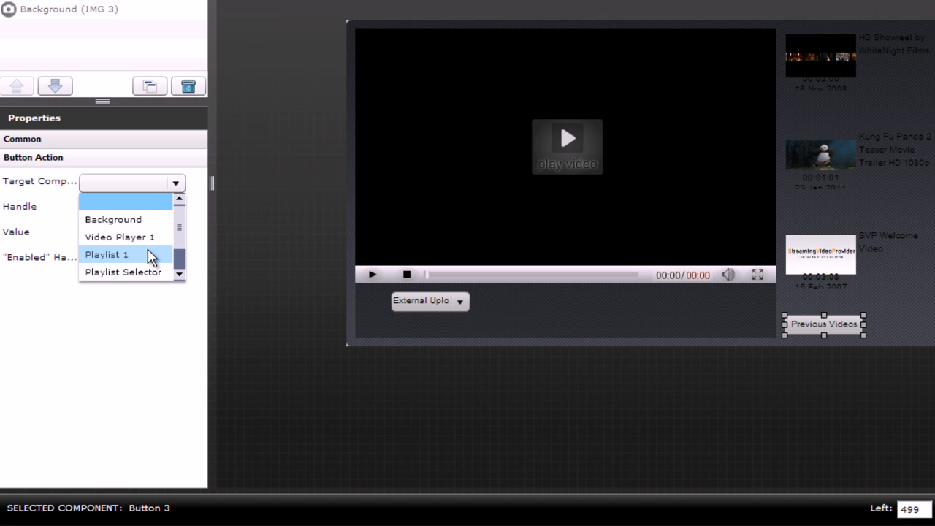
click(149, 257)
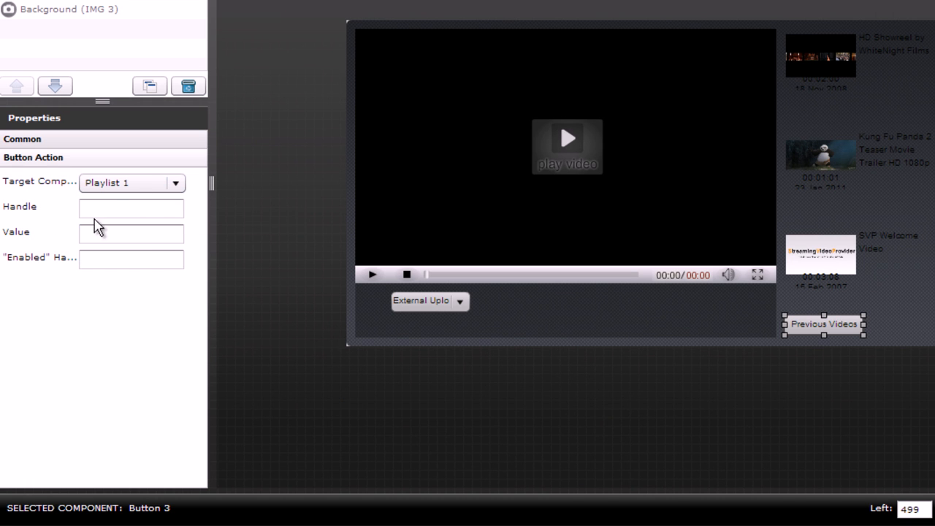
click(118, 208)
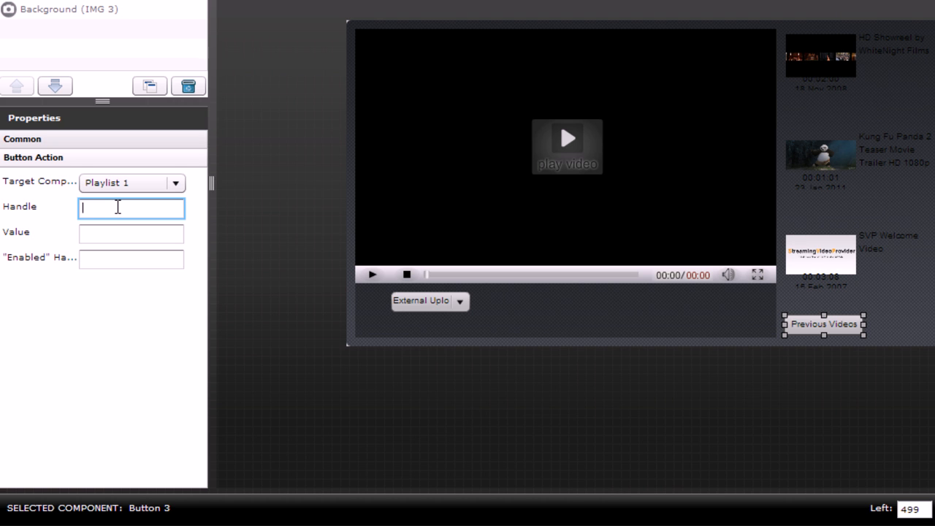
text(sc)
text(roll_)
text(prev)
- Set the Previous Videos button's enabled handle to can_scroll_prev
click(134, 255)
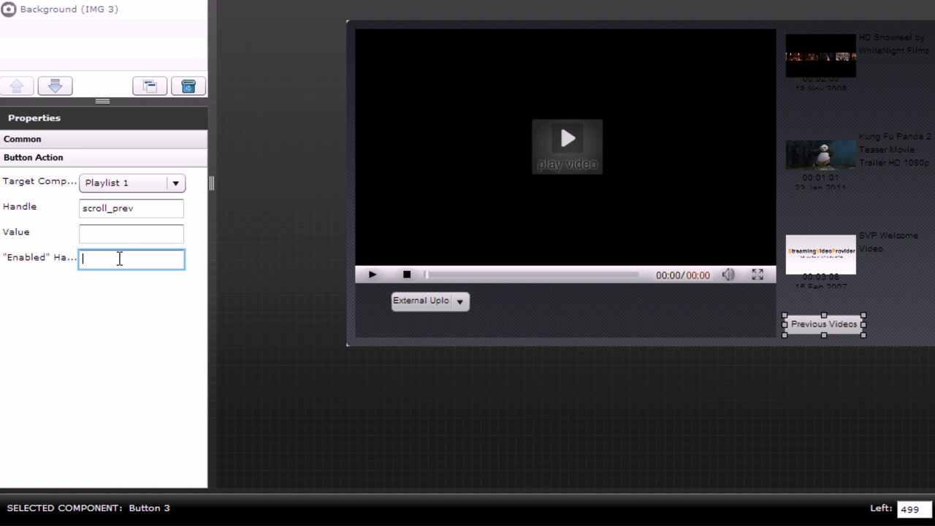
text(can_s)
text(croll_)
text(prev)
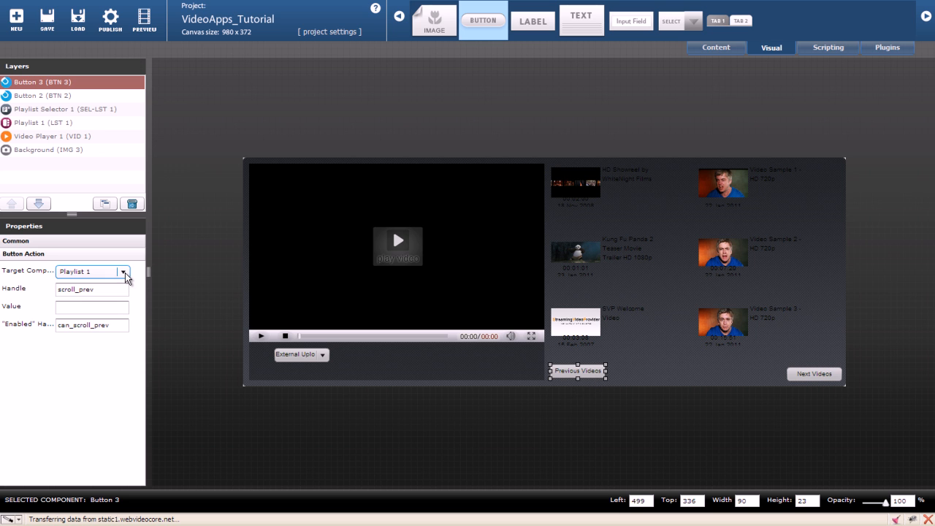
click(112, 289)
double_click(62, 326)
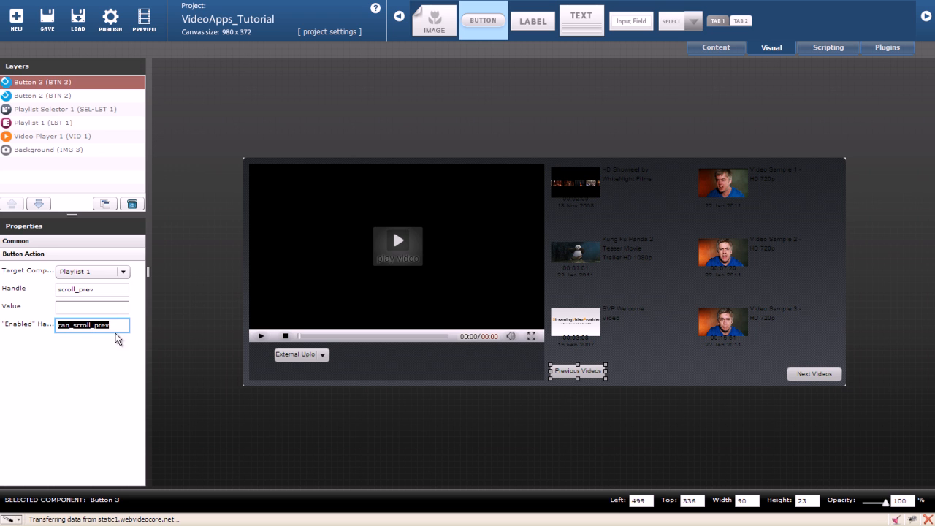
click(119, 325)
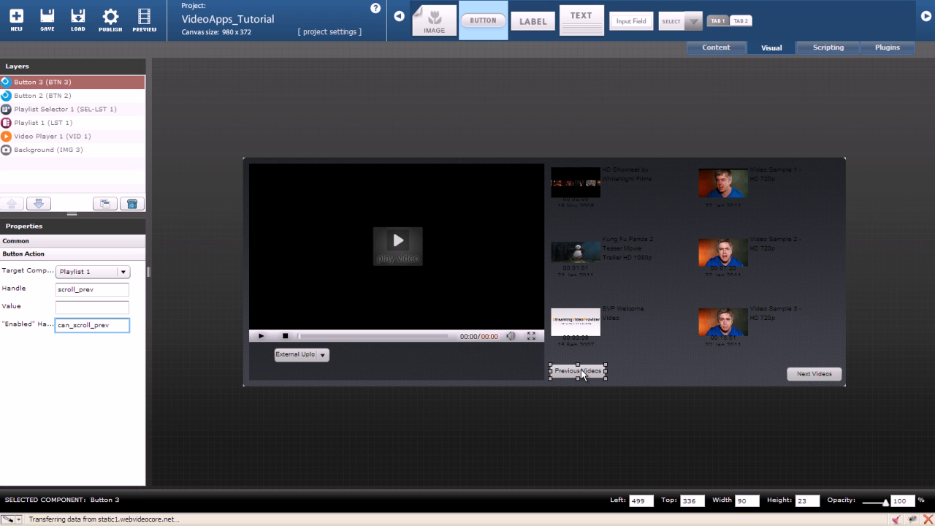
click(583, 375)
- Target the Next Videos button at Playlist 1 with handle scroll_next and enabled handle can_scrollnext
click(815, 376)
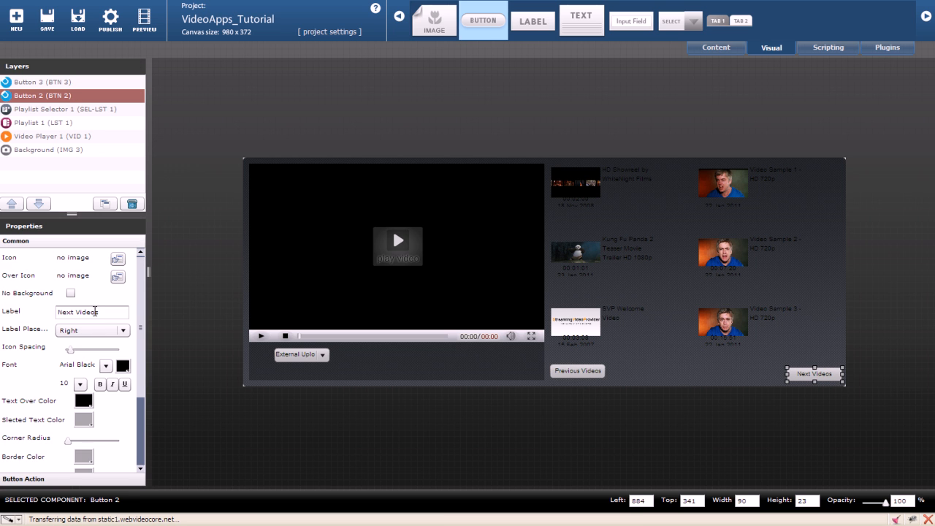
scroll(131, 310, down, 3)
click(24, 405)
click(103, 271)
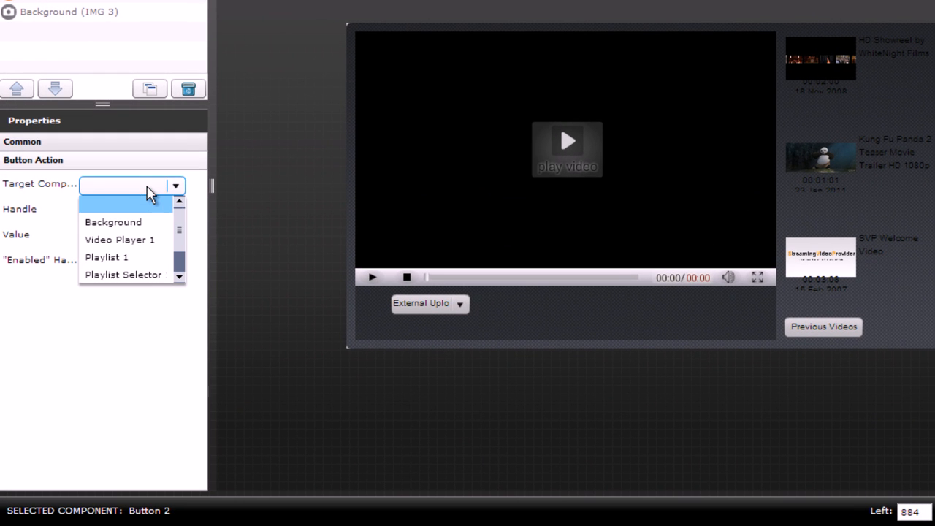
click(146, 258)
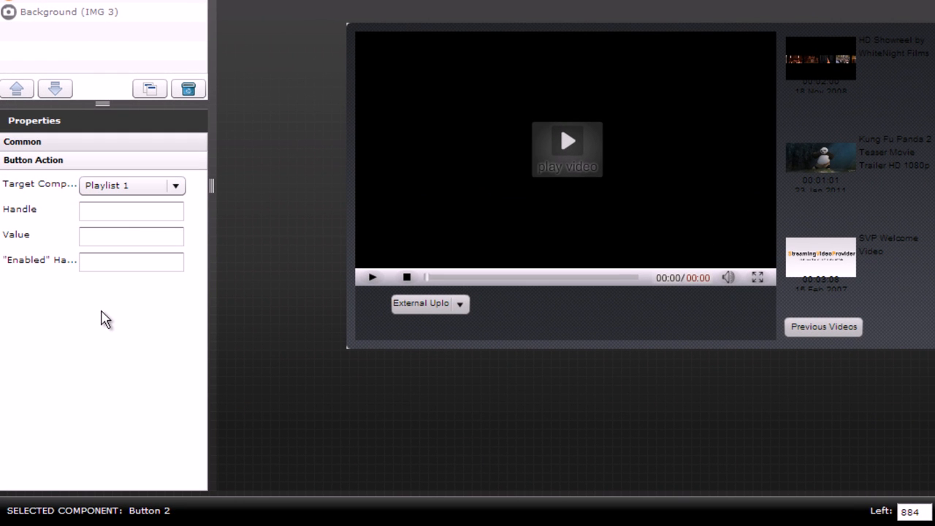
click(132, 210)
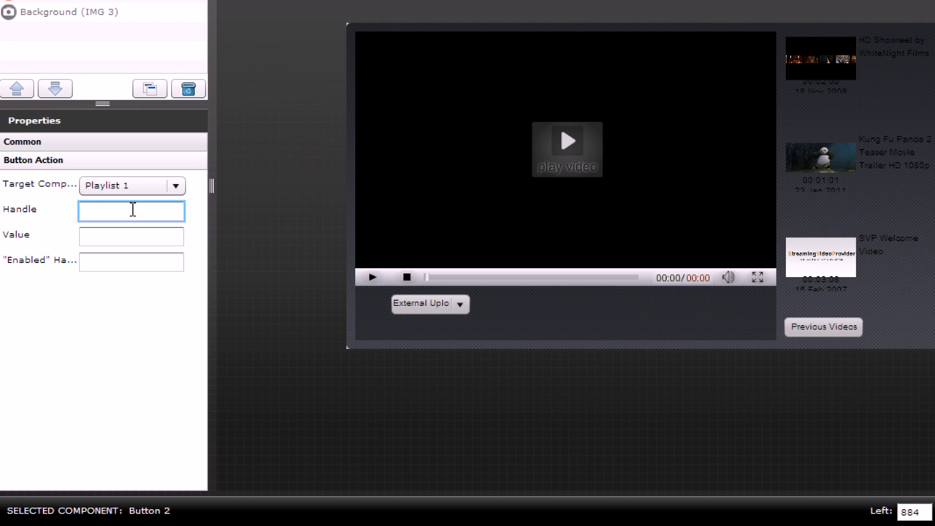
text(scroll_)
text(next)
click(143, 263)
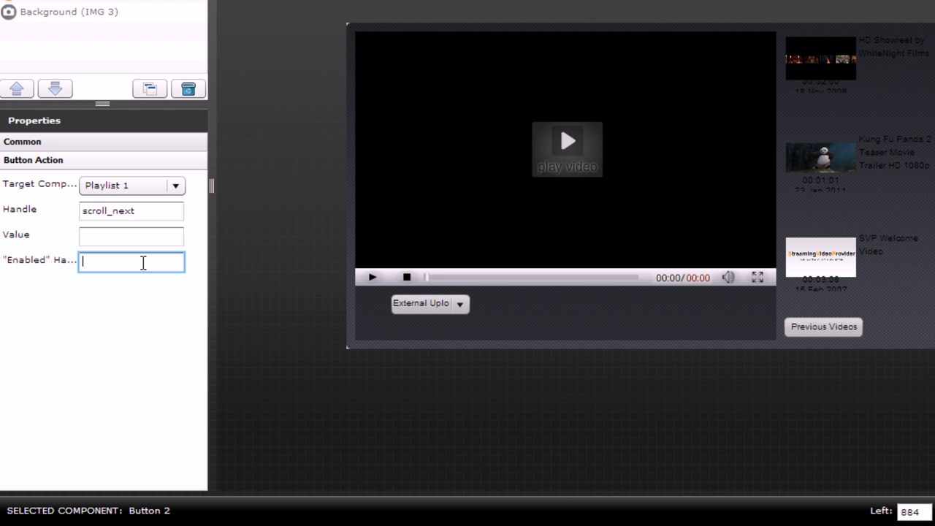
text(can_scro)
text(ll_next)
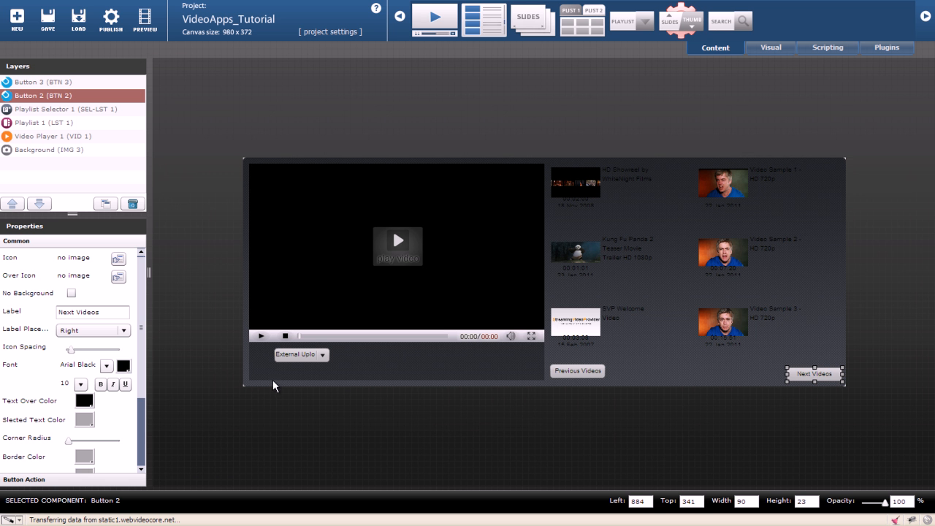
- Widen the playlist dropdown under the video and move it to the right
click(280, 359)
drag(329, 355, 489, 358)
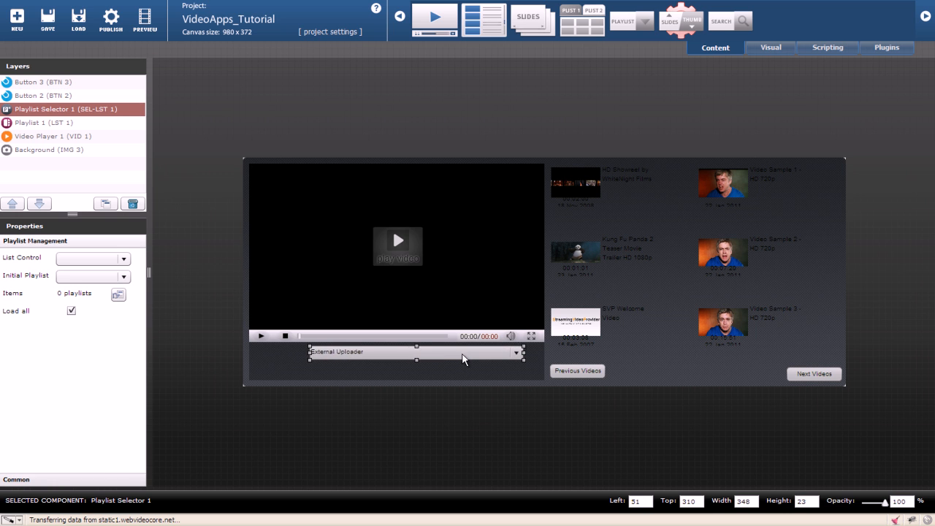
drag(428, 357, 475, 354)
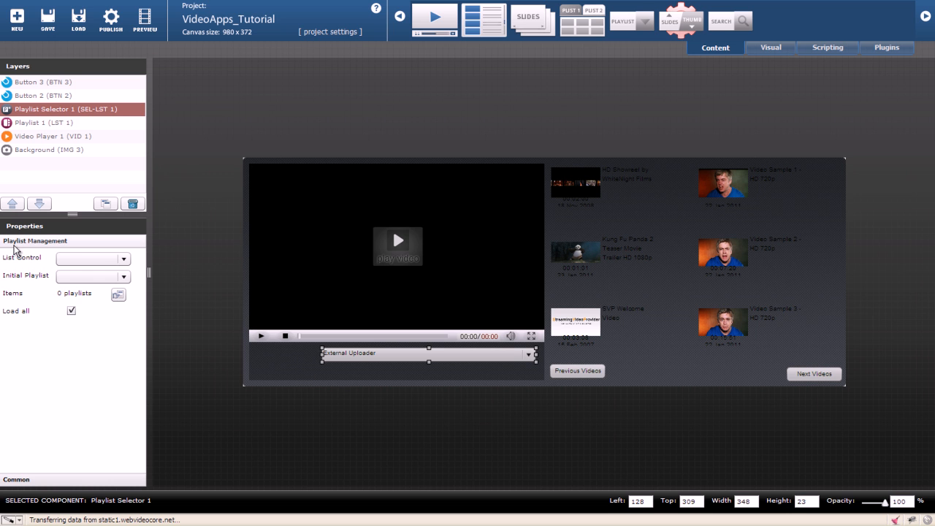
- Set the dropdown's List Control to Playlist 1 and Initial Playlist to Sample TV Channel
click(95, 259)
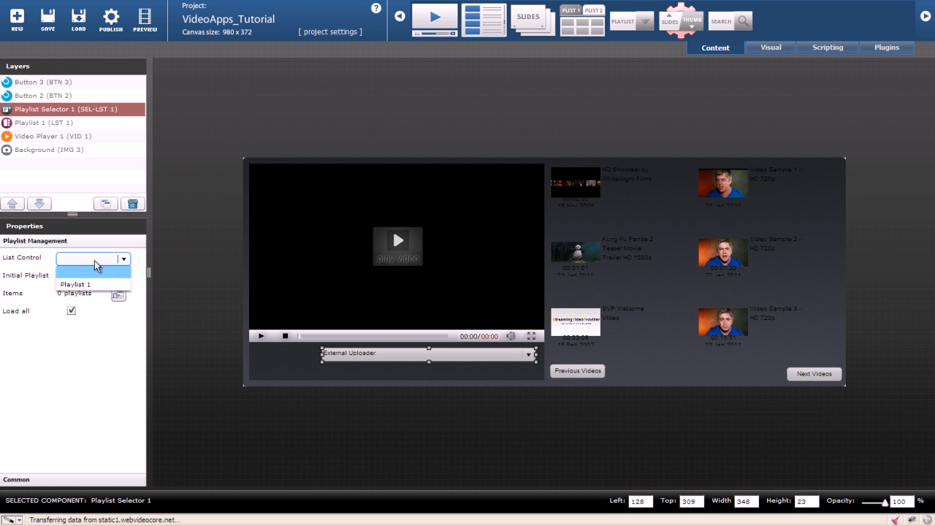
click(88, 289)
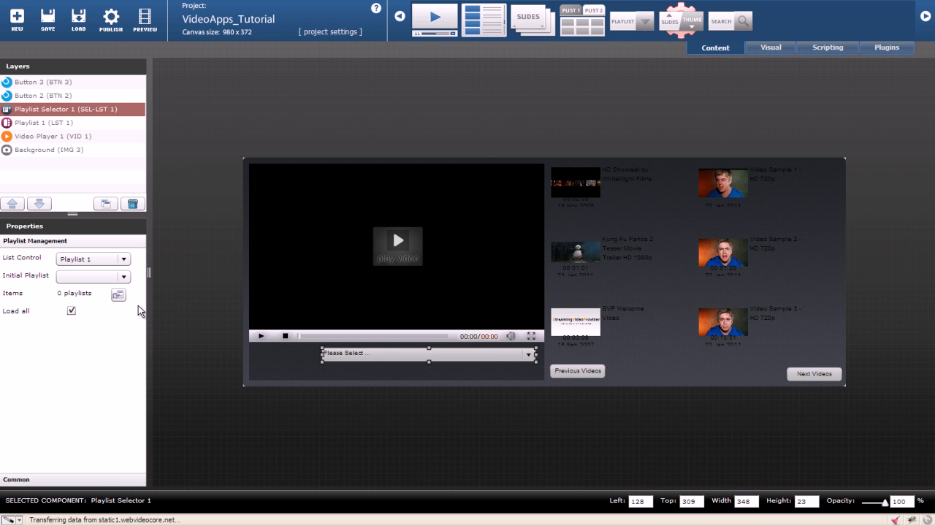
click(125, 281)
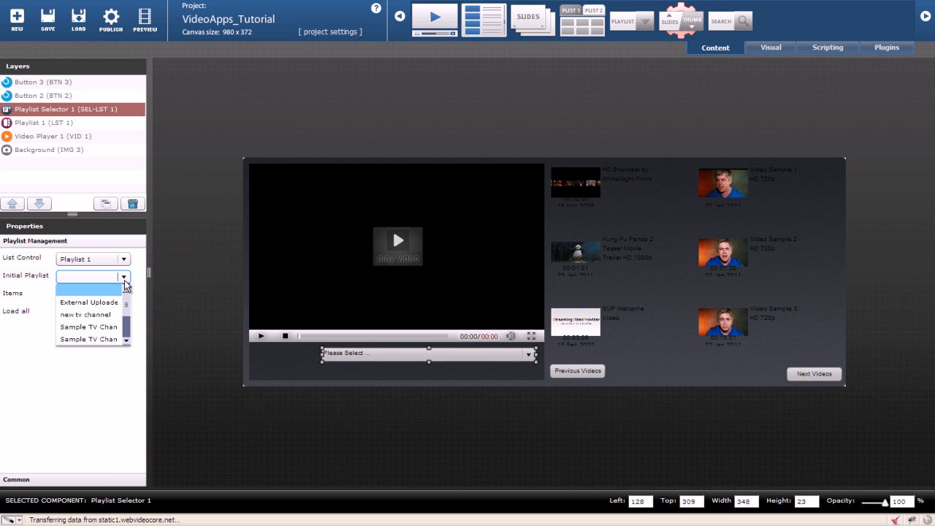
click(99, 327)
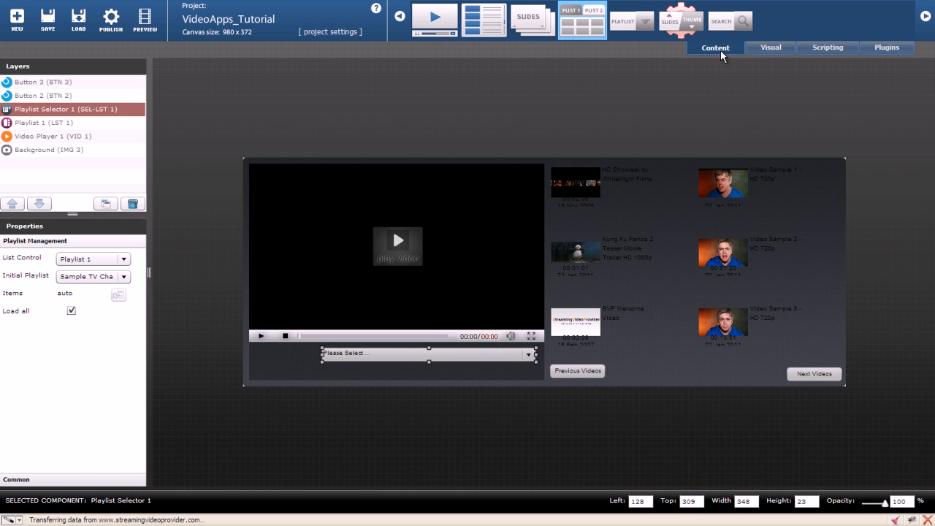
- Place a search field above the lowered playlist dropdown with a fully opaque white background
click(585, 420)
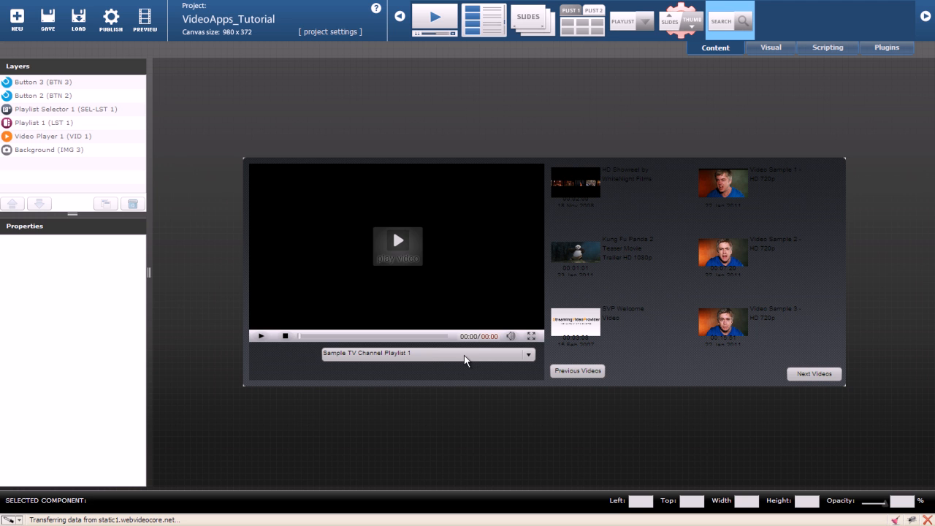
drag(464, 355, 467, 368)
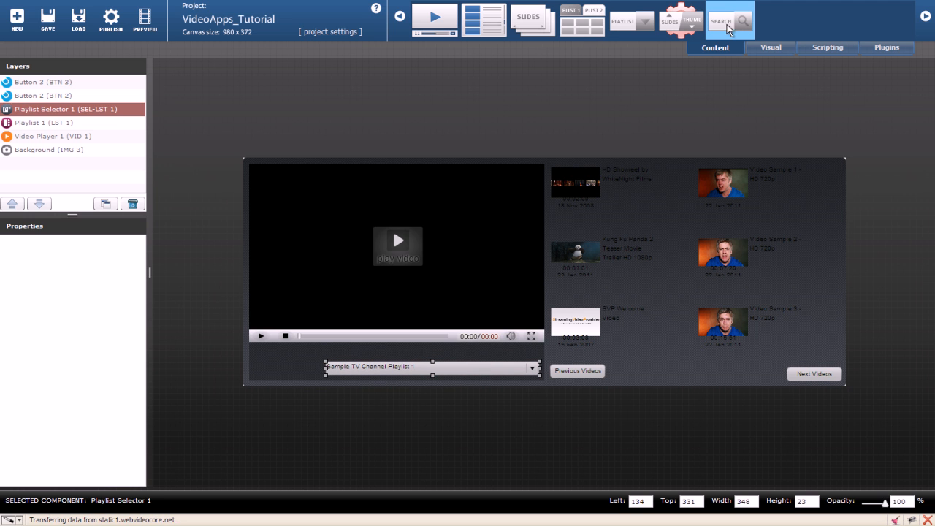
mouse_move(727, 24)
mouse_down()
mouse_move(424, 353)
mouse_move(350, 358)
mouse_up()
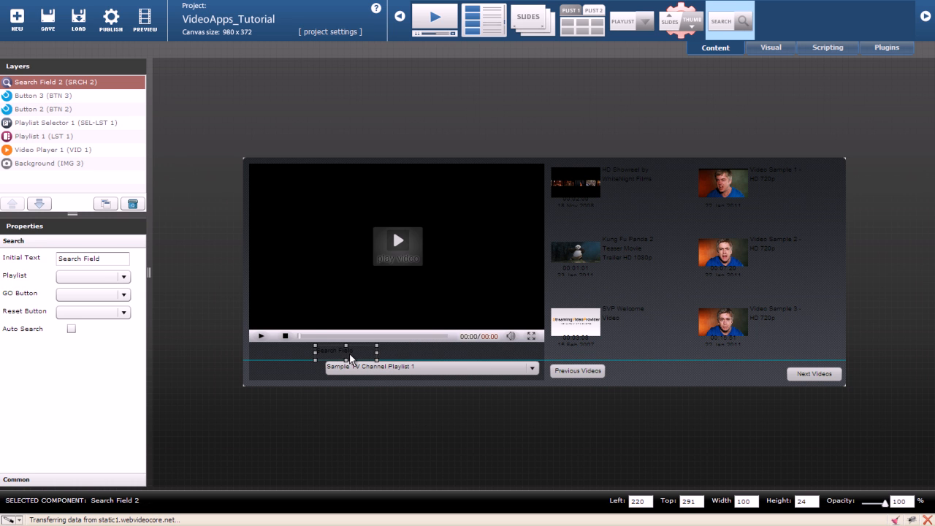
click(29, 479)
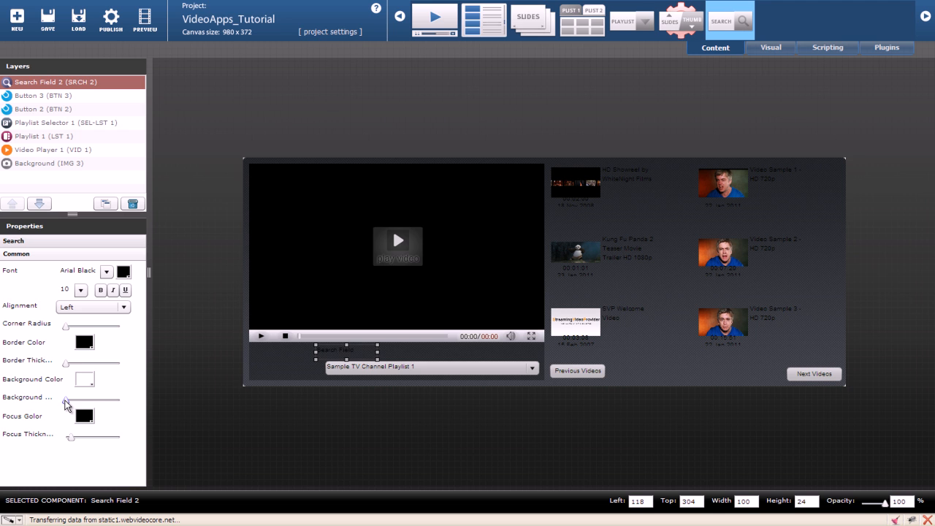
drag(66, 401, 120, 400)
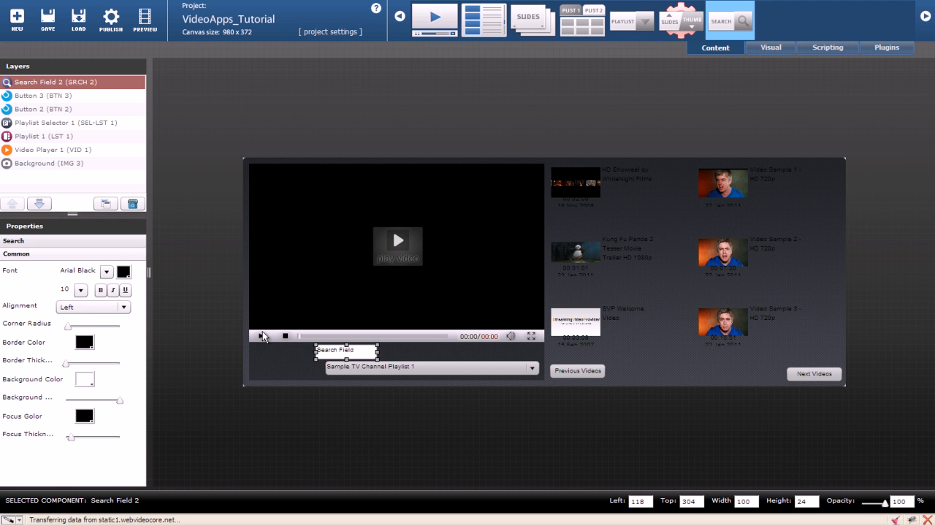
click(358, 367)
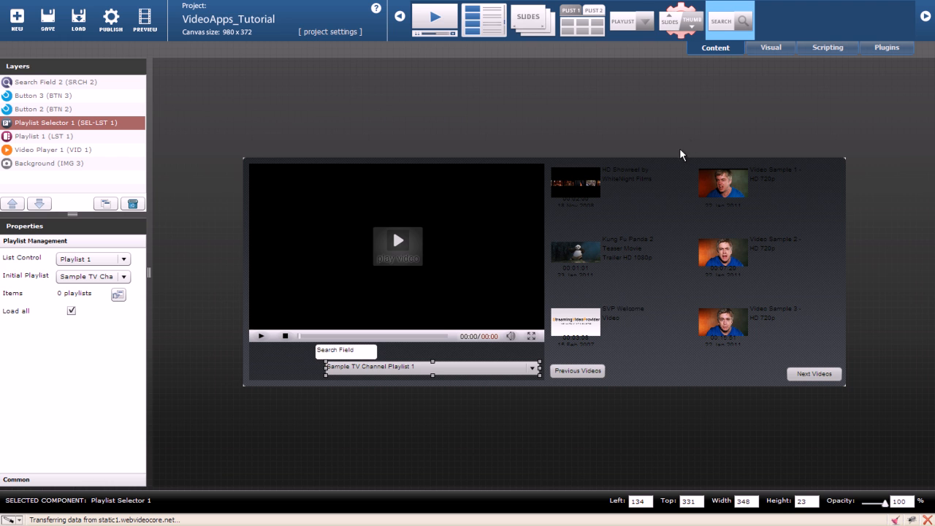
- Add two buttons in a row to the right of the search field
click(774, 48)
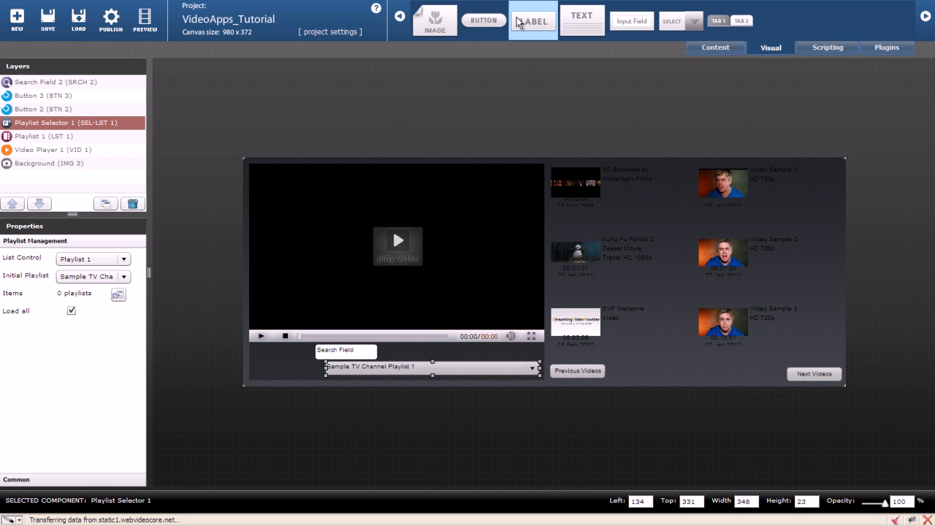
drag(492, 17, 413, 350)
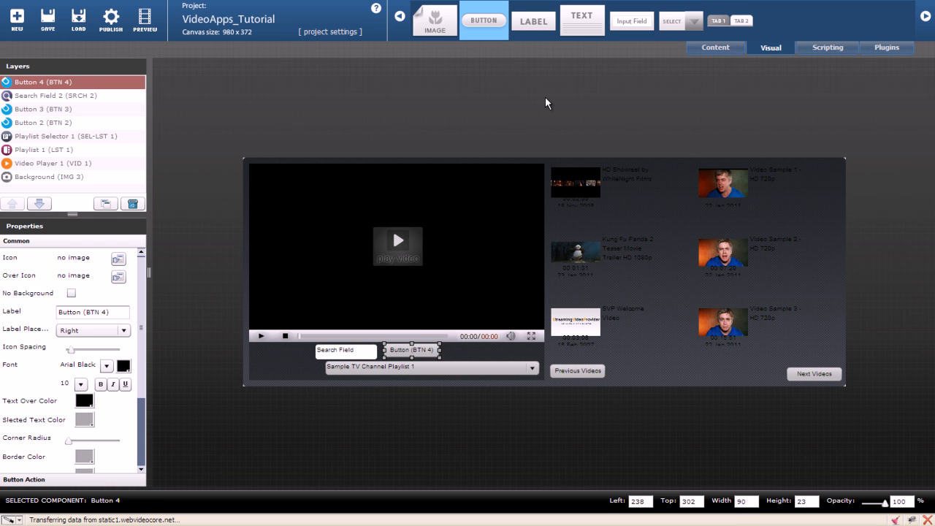
mouse_move(483, 20)
mouse_down()
mouse_move(488, 358)
mouse_move(511, 369)
mouse_move(493, 356)
mouse_up()
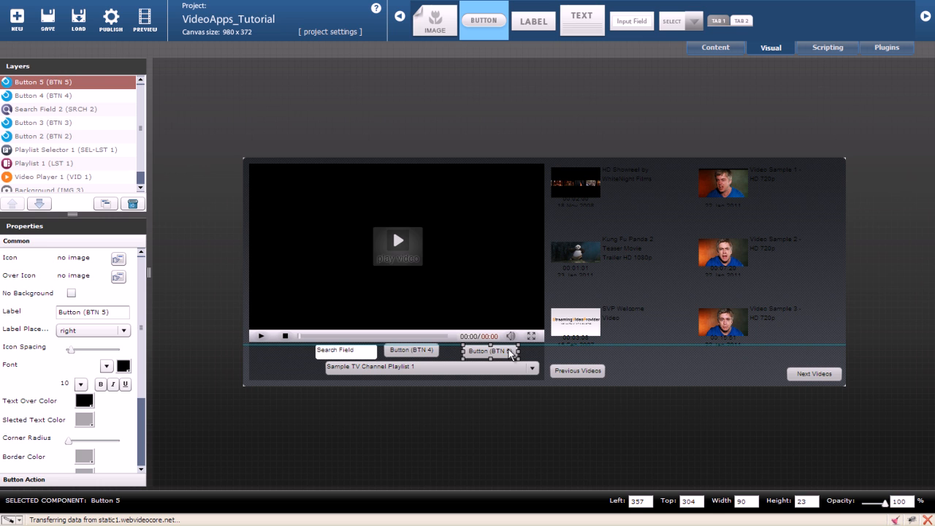
- Rename the first new button and caption it Search
click(410, 350)
click(107, 501)
key(ctrl+a)
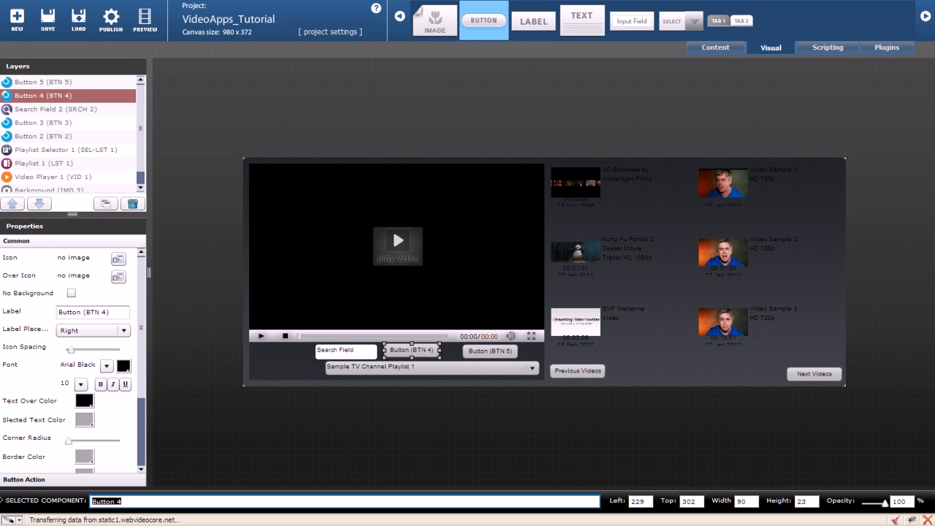
text(Search)
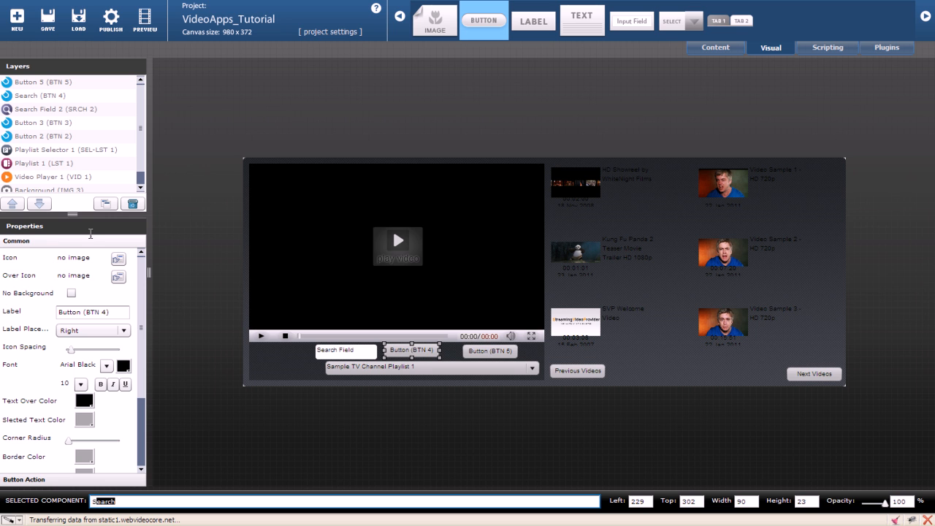
click(99, 312)
text(Sedar)
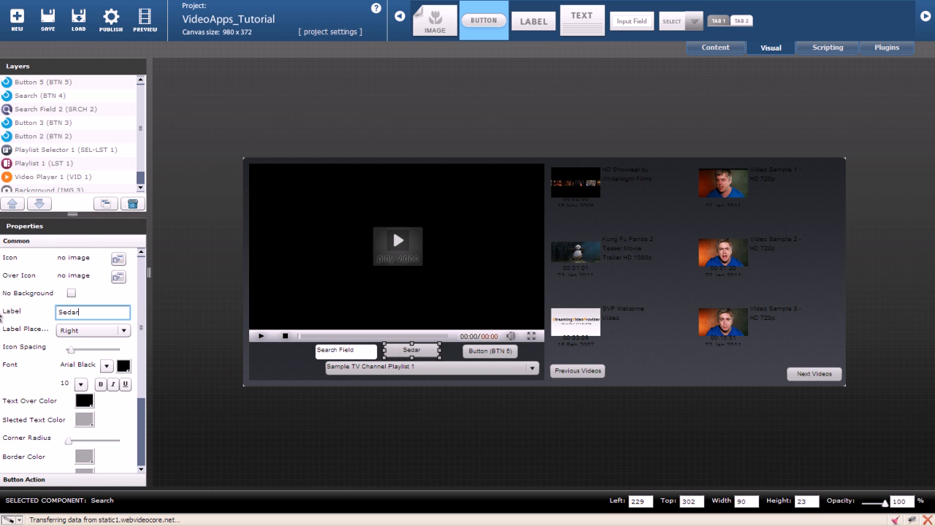
key(BackSpace)
key(BackSpace)
text(arch)
- Rename the second button, caption it Reset, and move it further right
click(471, 352)
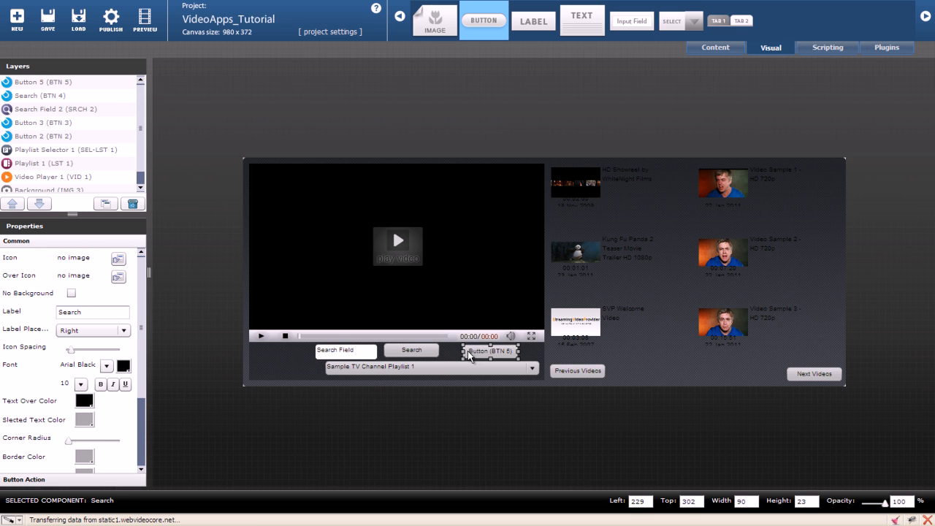
click(120, 502)
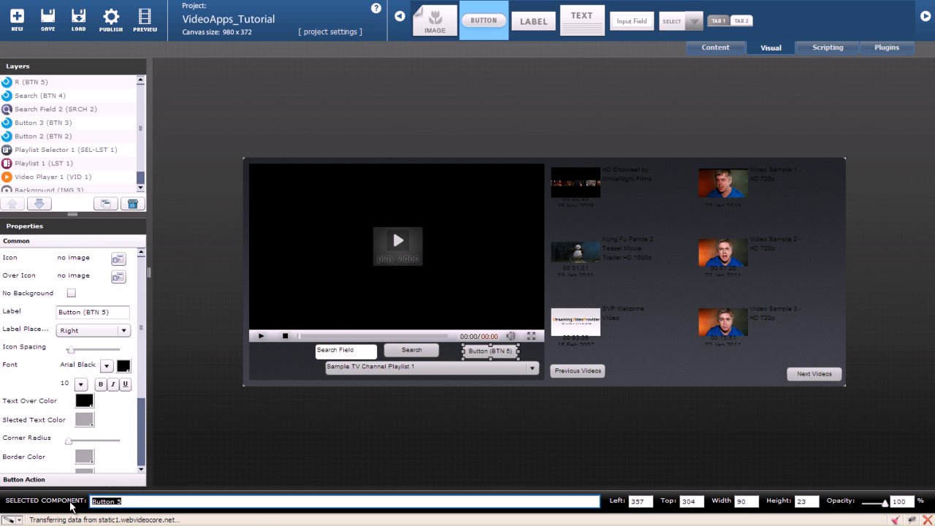
text(esd)
key(BackSpace)
text(e)
text(t)
drag(107, 312, 41, 312)
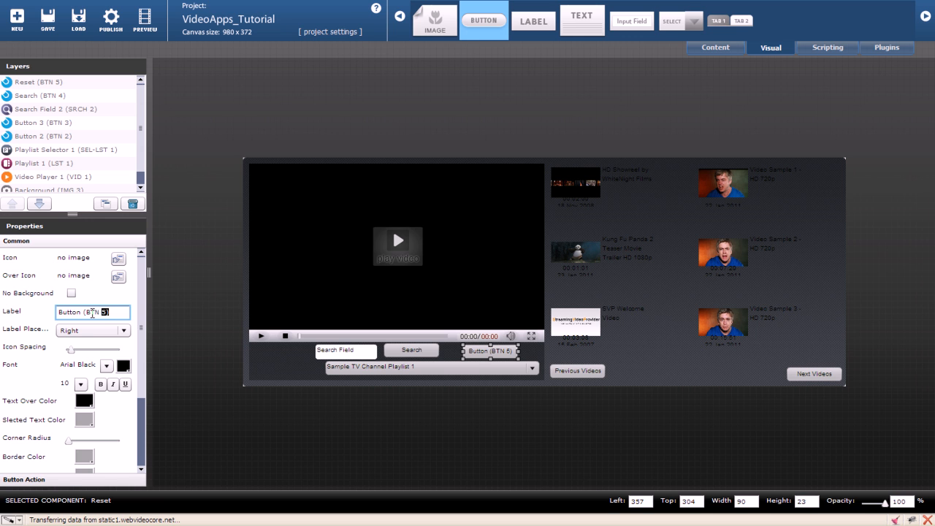
text(Reset)
drag(483, 347, 506, 353)
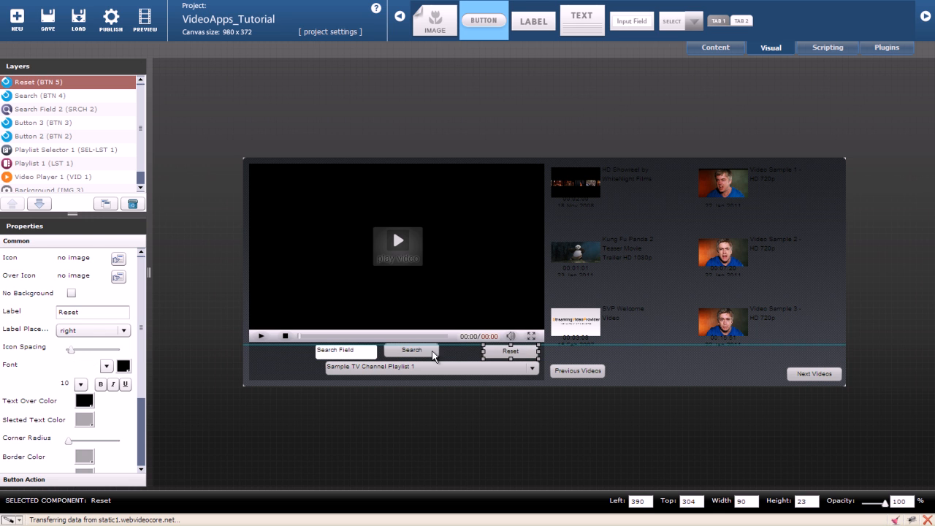
- Line up the Search button beside the field and align the field's left edge with the dropdown
click(426, 358)
drag(426, 357, 455, 351)
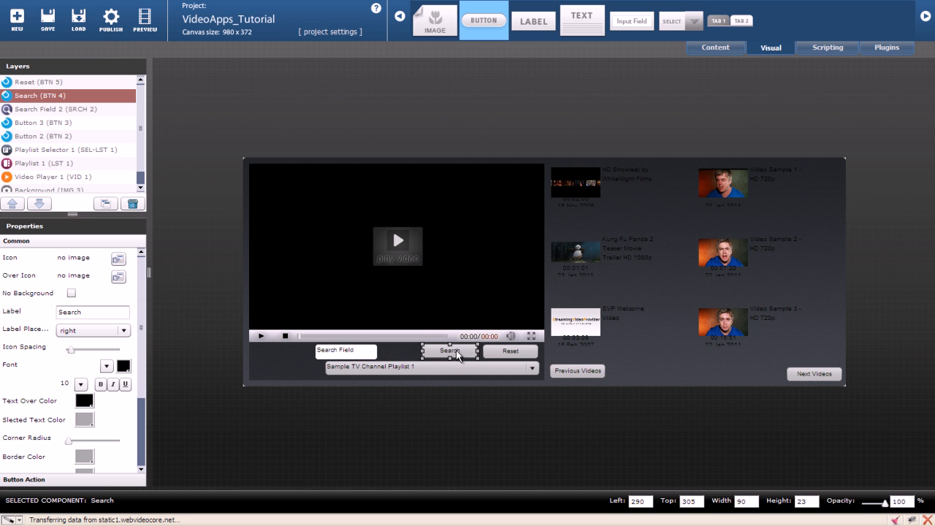
drag(455, 350, 456, 353)
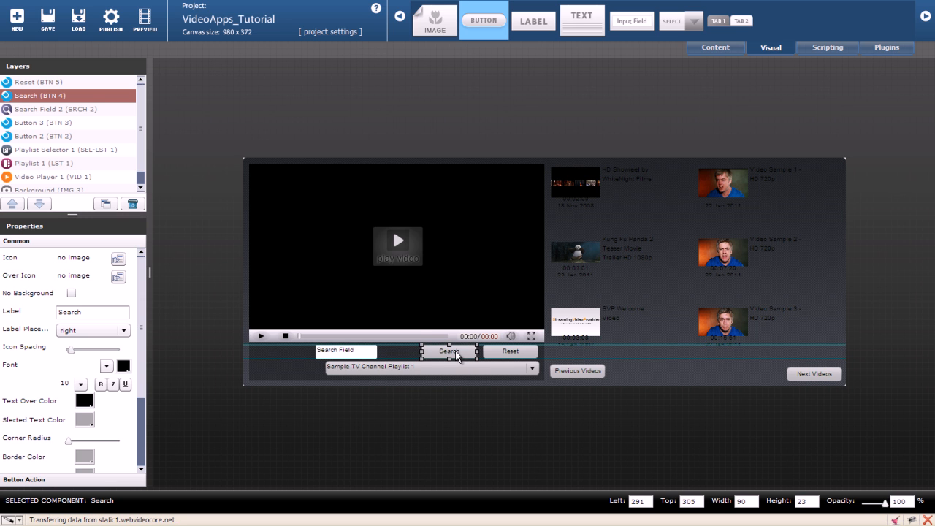
drag(368, 354, 420, 357)
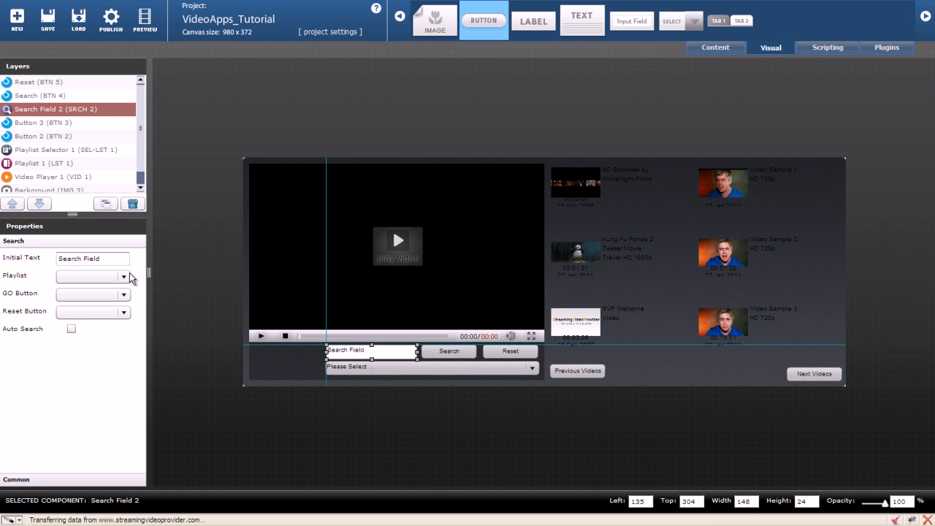
- Set the search field's Playlist to Playlist 1, GO Button to Search and Reset Button to Reset
click(86, 278)
click(90, 303)
click(105, 295)
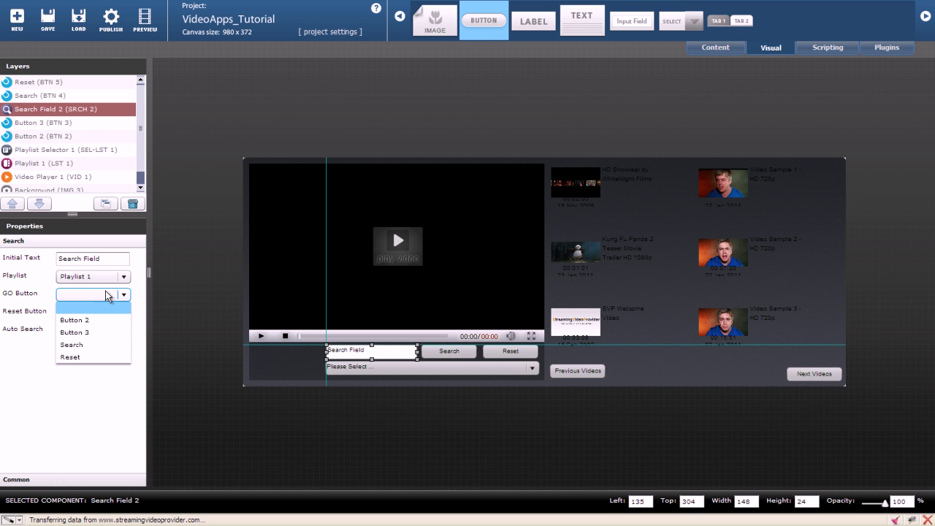
click(88, 344)
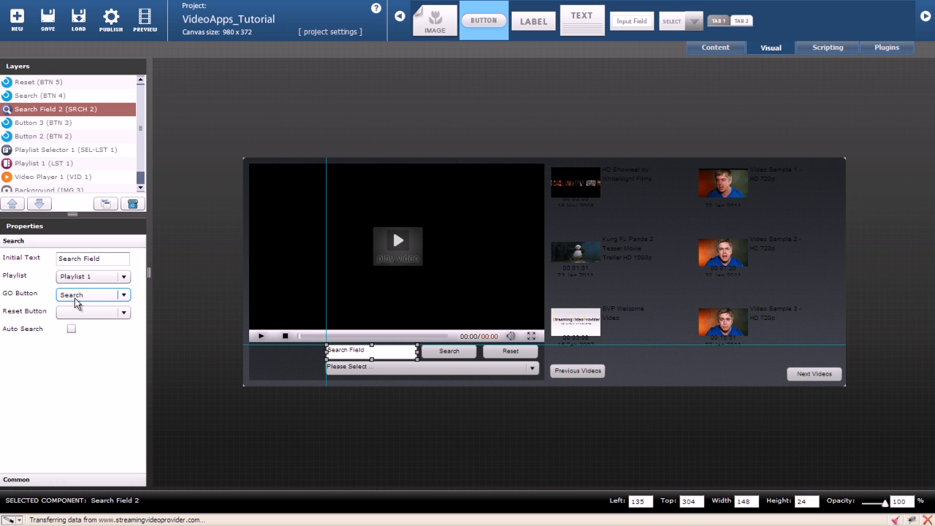
click(102, 313)
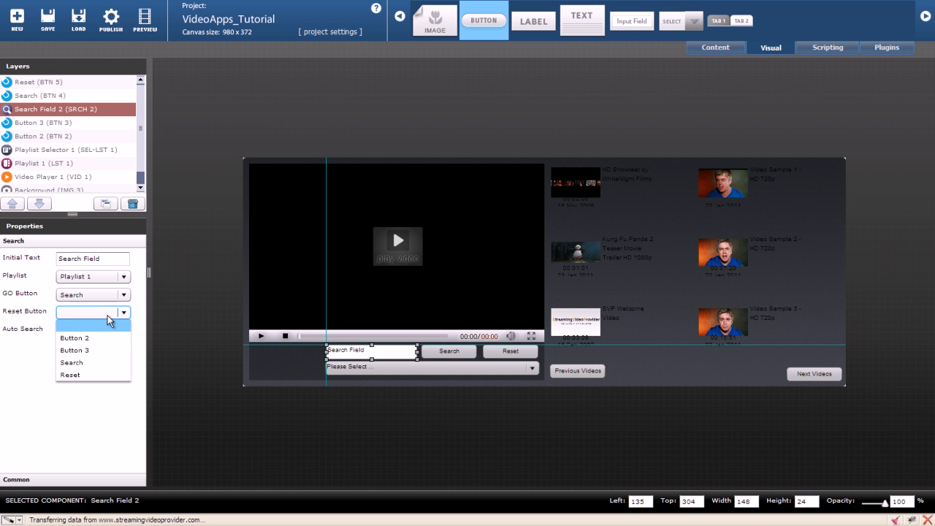
click(80, 374)
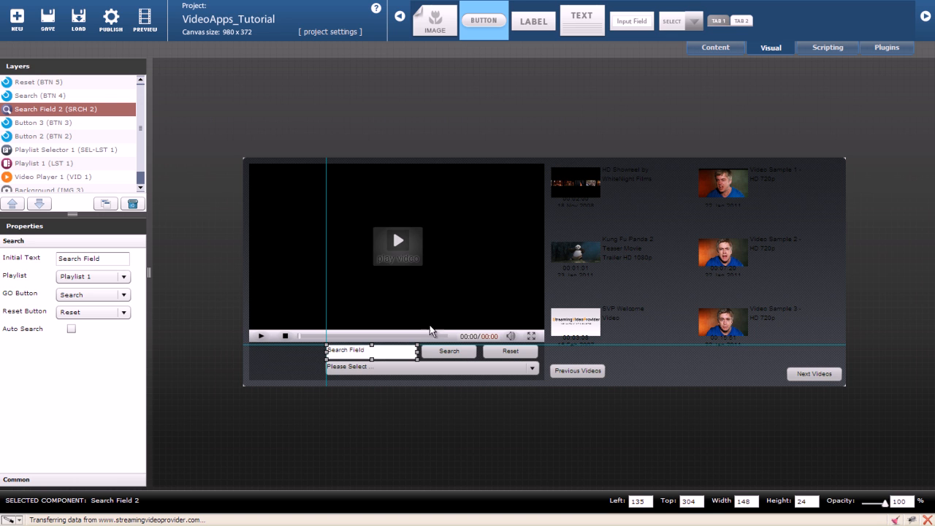
- Save over the existing VideoApps_Tutorial project, confirming the overwrite
click(49, 21)
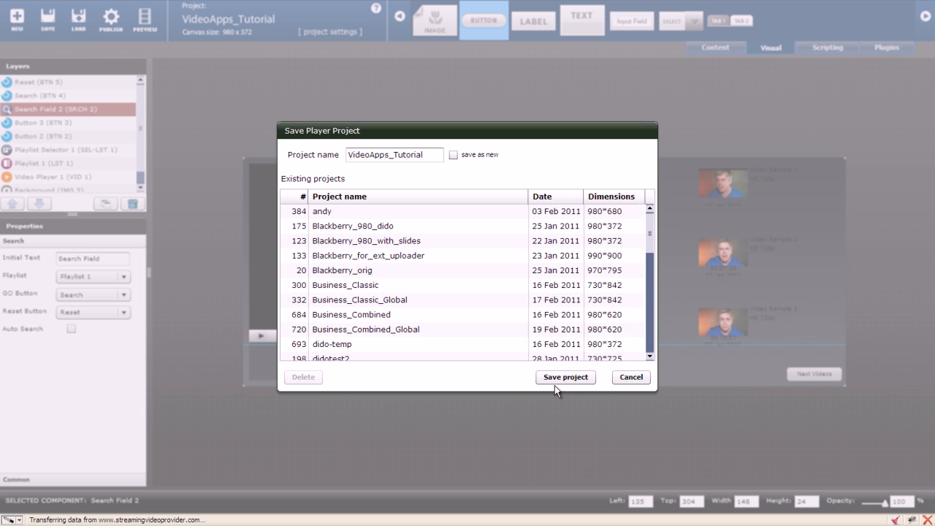
scroll(655, 232, down, 10)
click(511, 270)
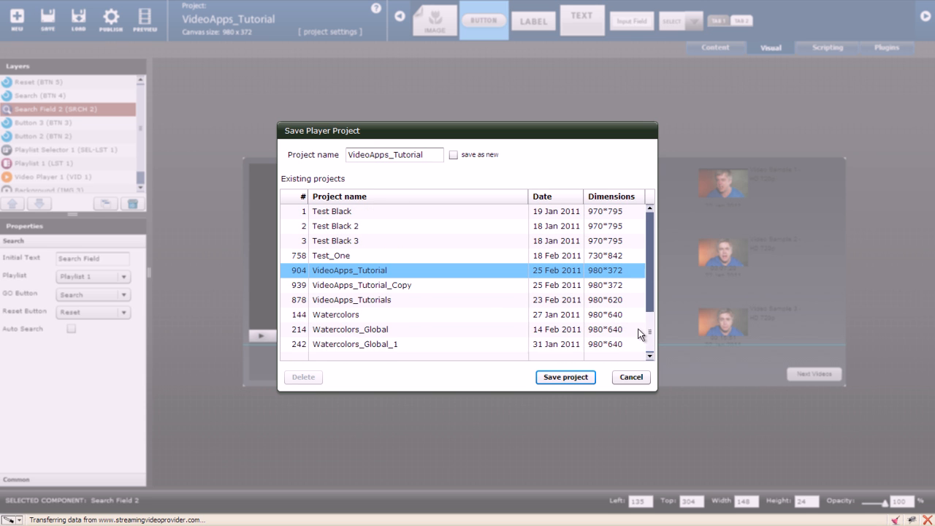
click(564, 375)
click(444, 288)
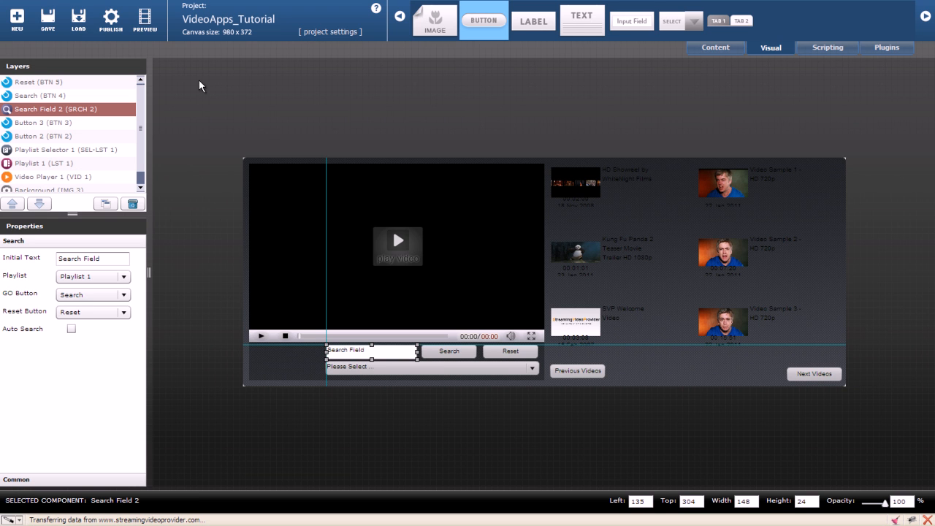
- Preview the player in Firefox and page the video grid forward with Next Videos, then back with Previous Videos
click(145, 21)
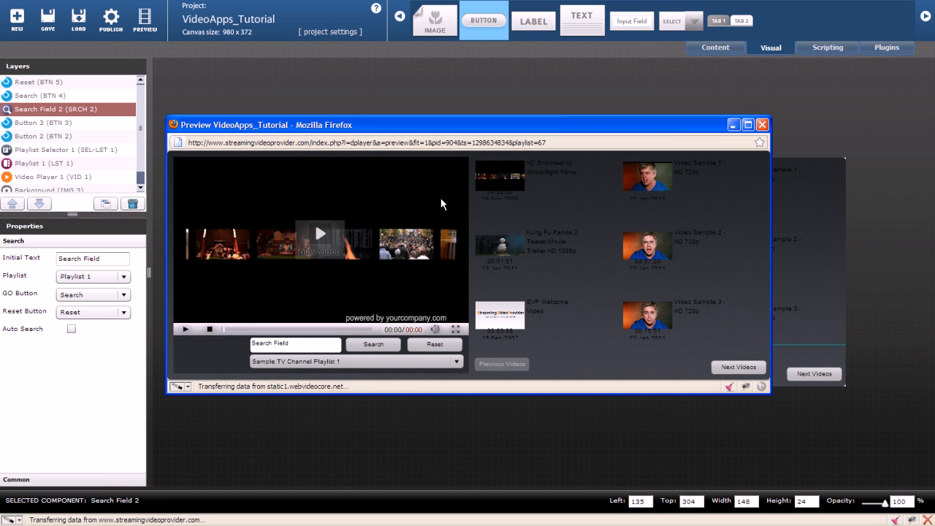
click(512, 442)
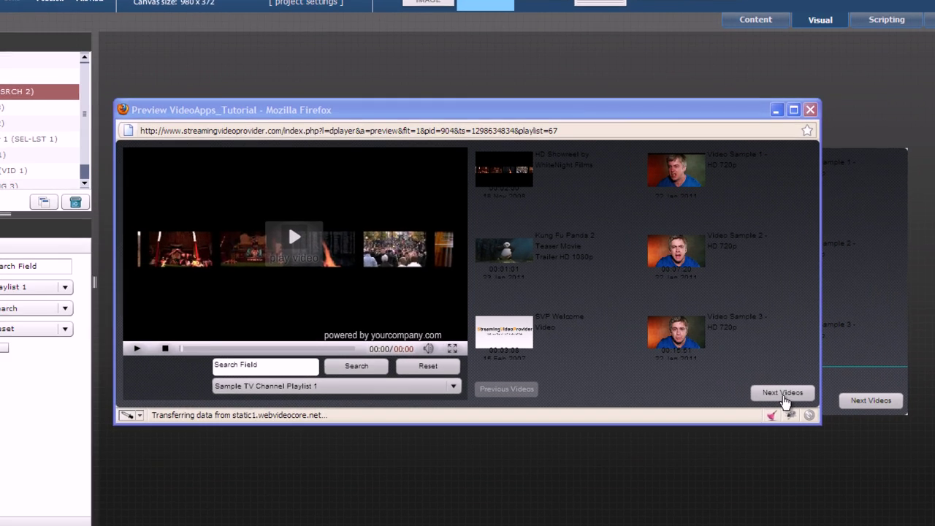
click(783, 393)
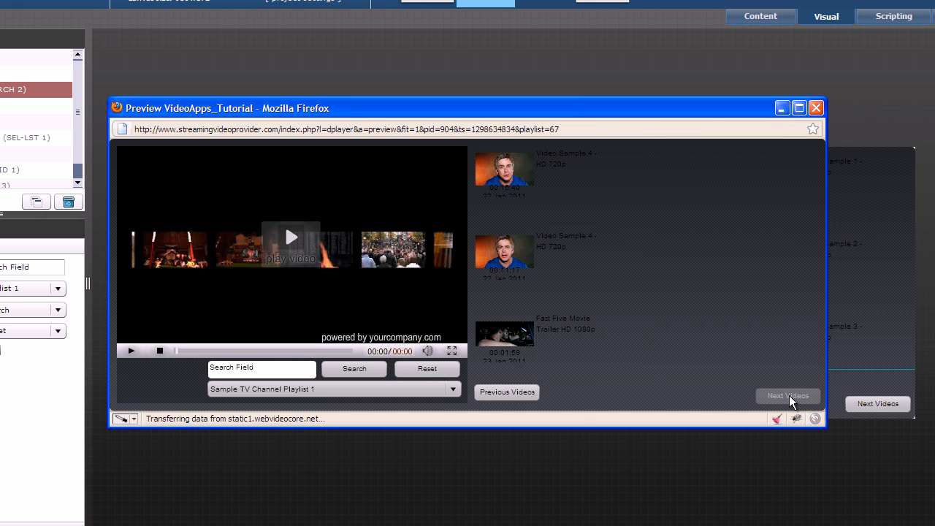
click(527, 393)
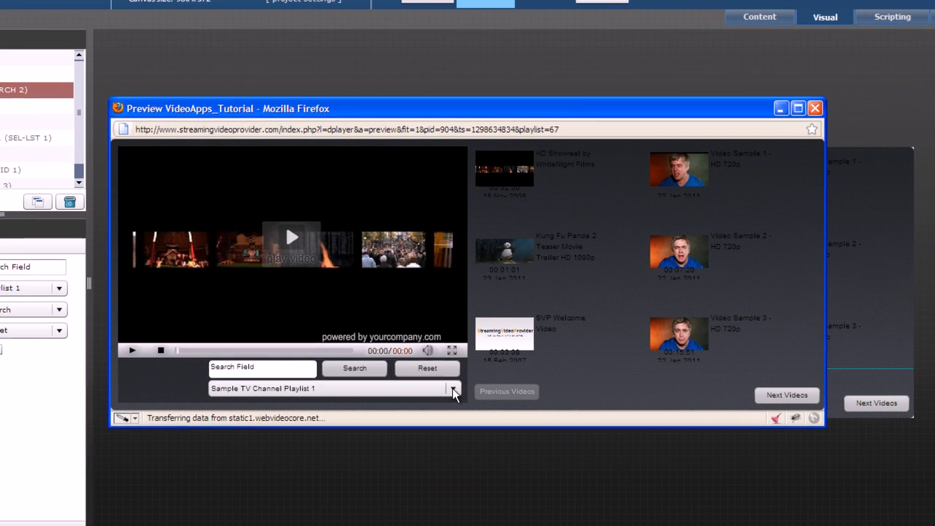
- Switch the preview to Playlist 3, then Showcase PPV playlist 1, then back to Sample TV Channel Playlist 1
click(442, 361)
click(349, 357)
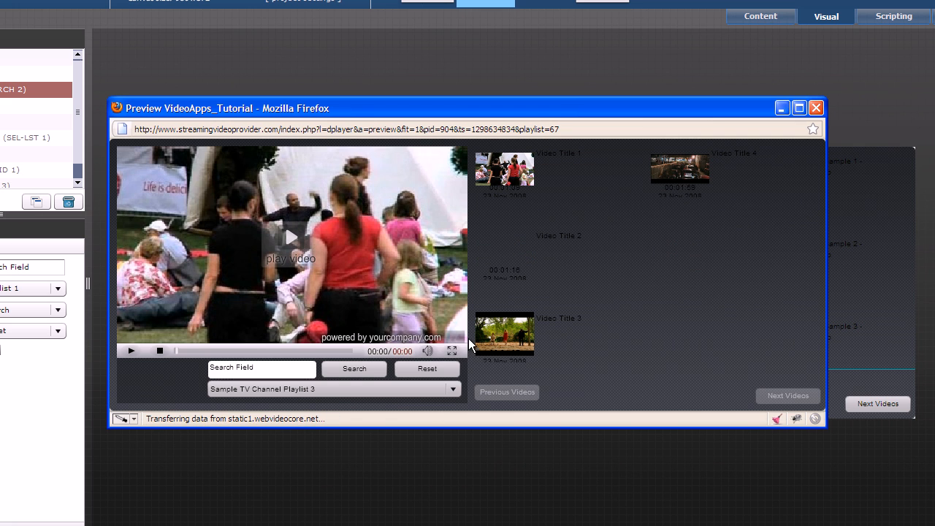
click(433, 388)
scroll(397, 345, down, 2)
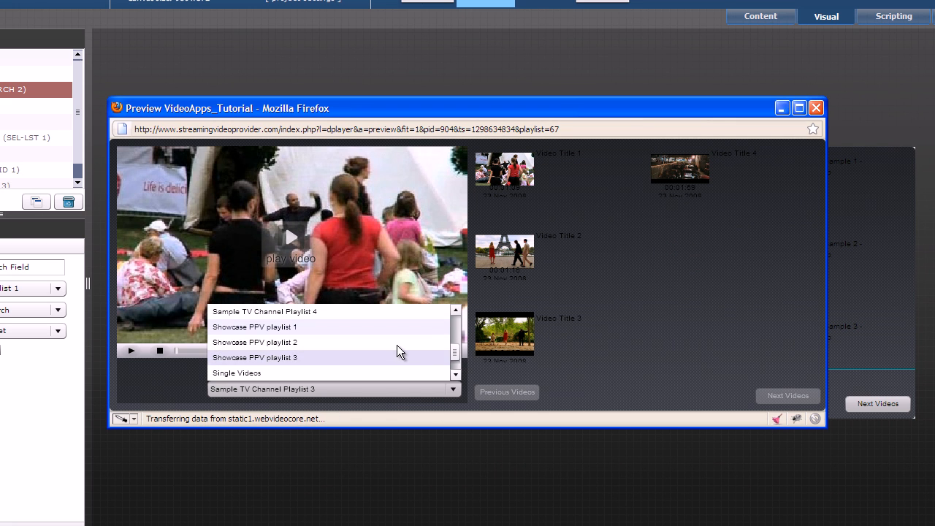
click(393, 333)
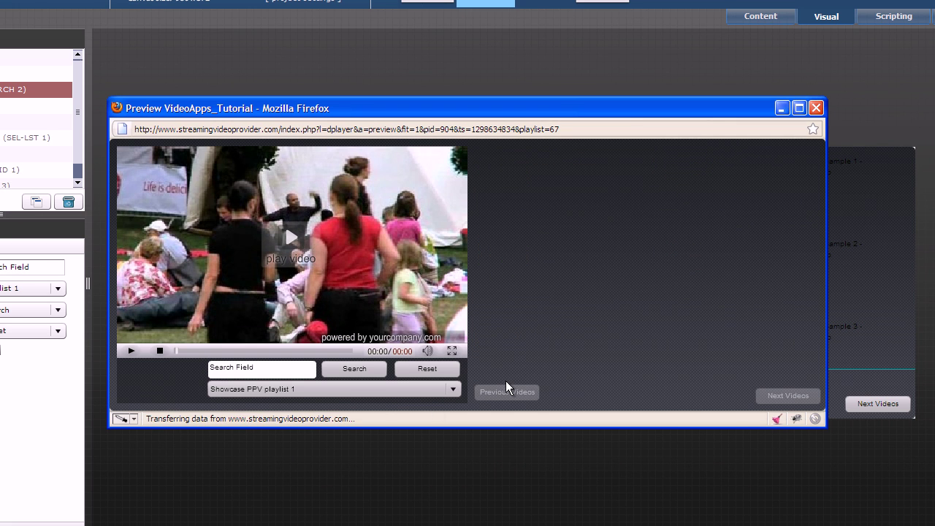
click(443, 388)
scroll(394, 341, up, 3)
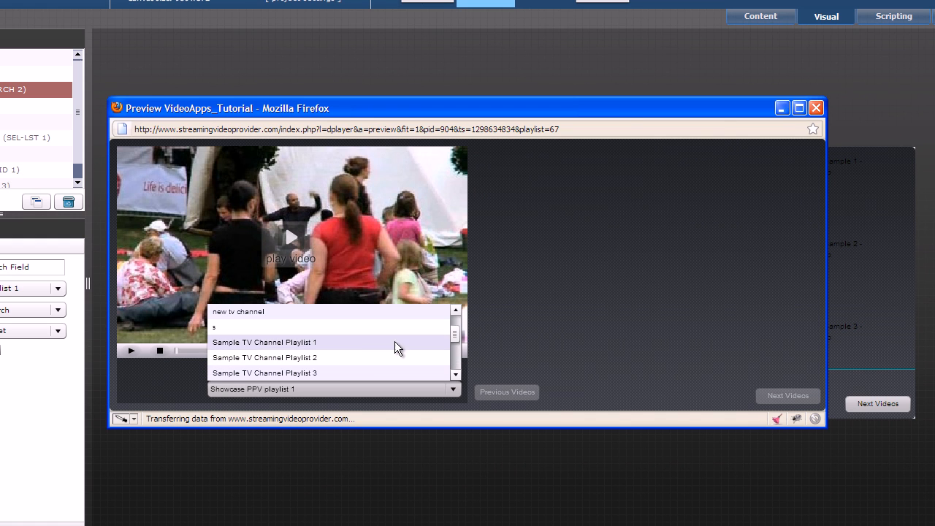
click(367, 343)
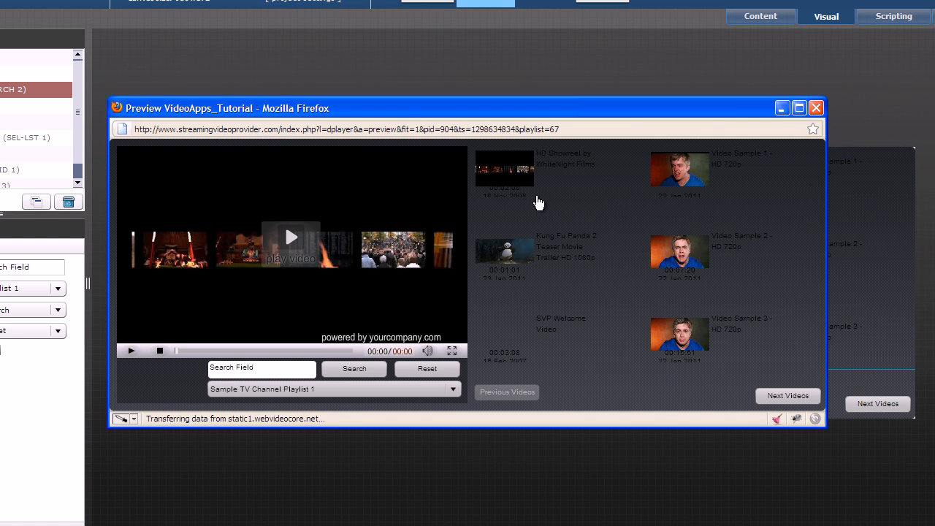
- Start the current video playing and mute its sound
click(293, 240)
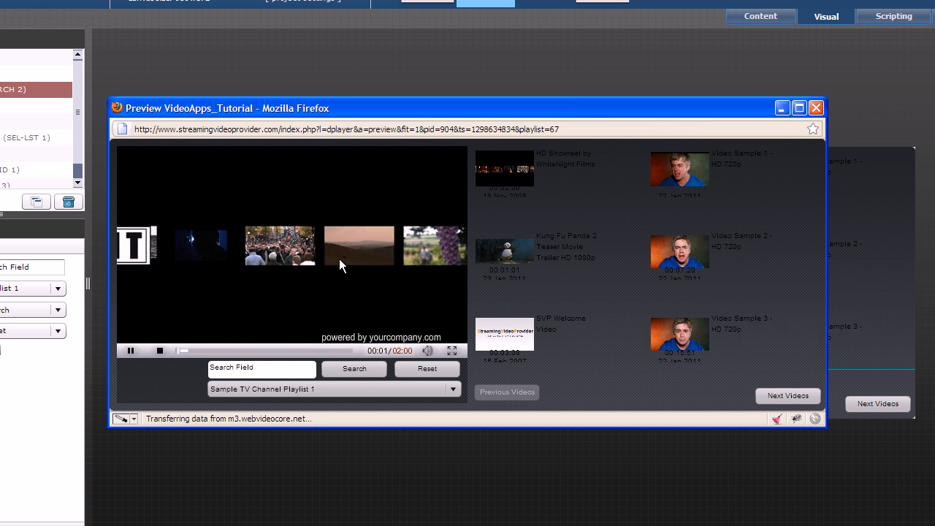
click(428, 351)
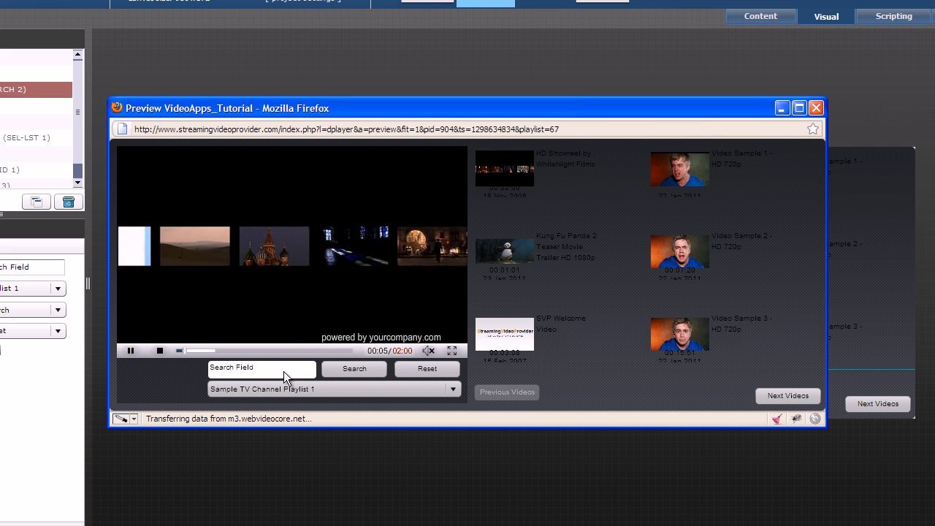
- Search the preview for 'Kung fu panda' to narrow the grid, then Reset to restore all six videos
click(283, 371)
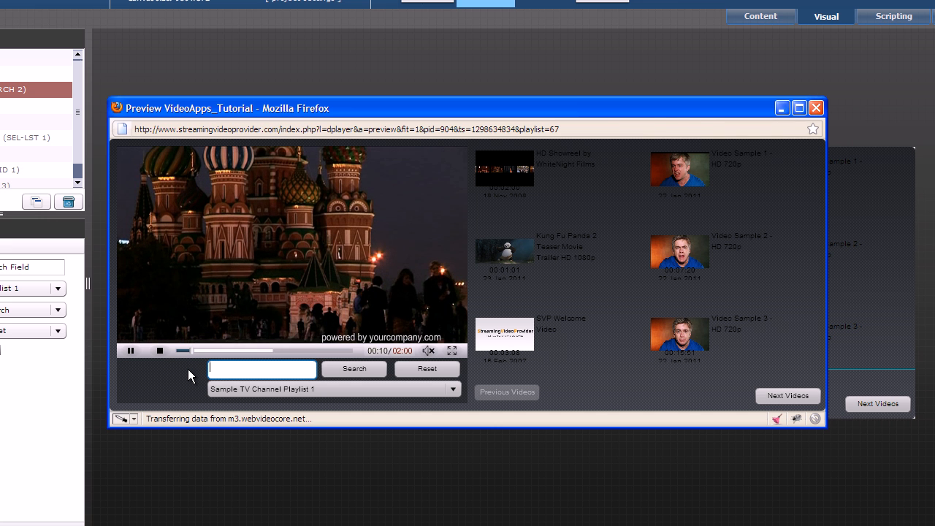
text(Kunf)
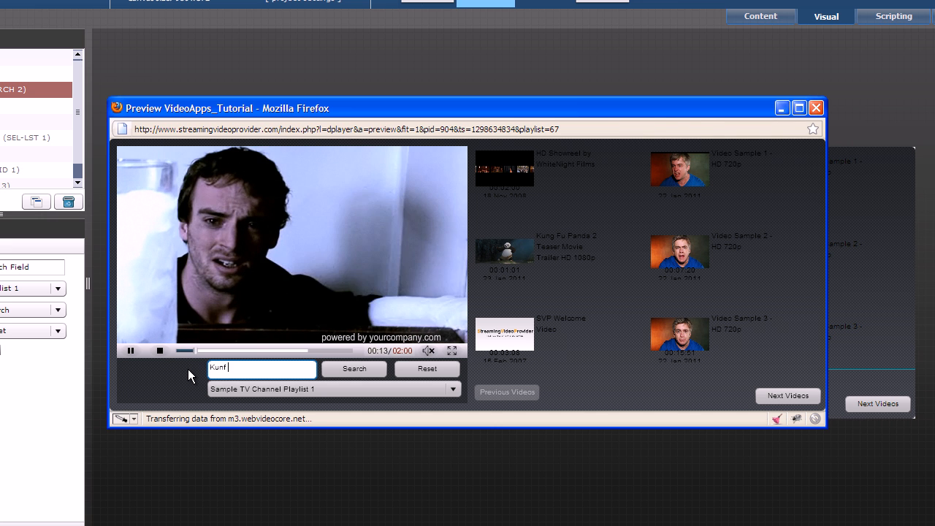
key(BackSpace)
text(g fu pa)
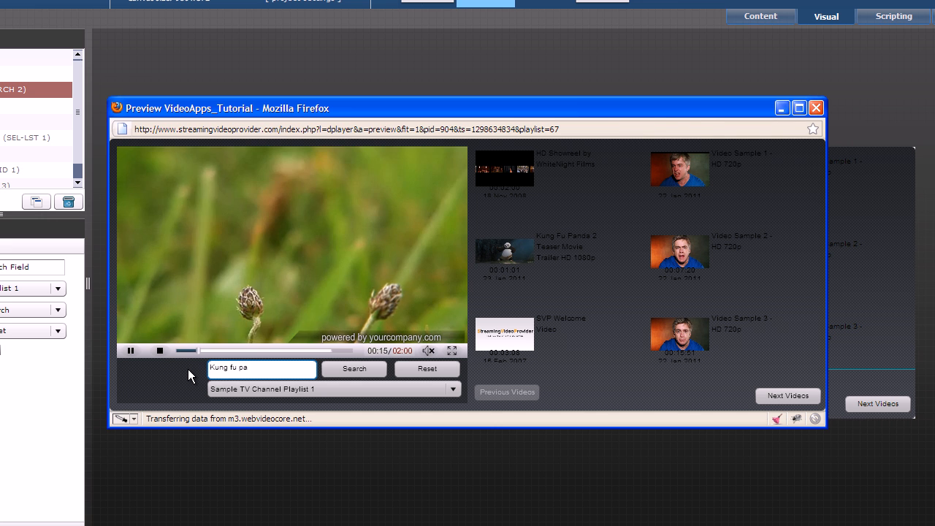
text(nda)
click(355, 370)
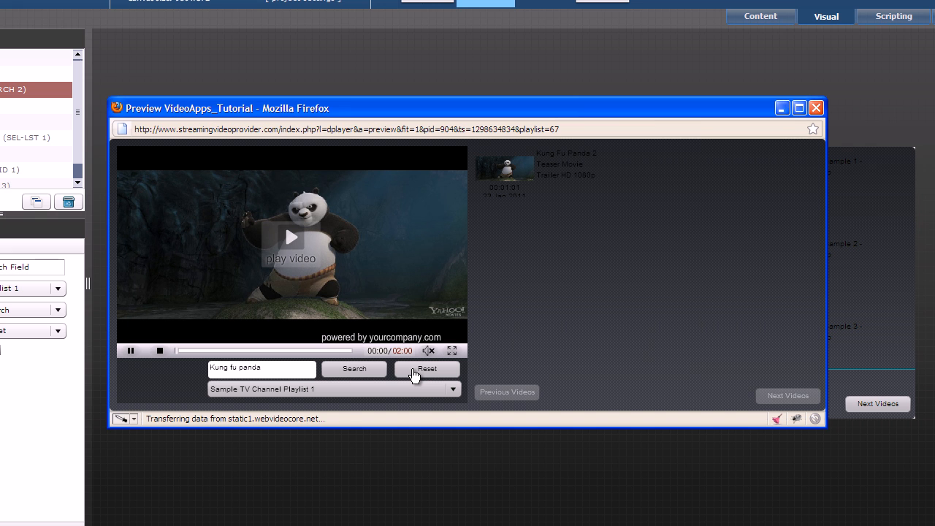
click(415, 370)
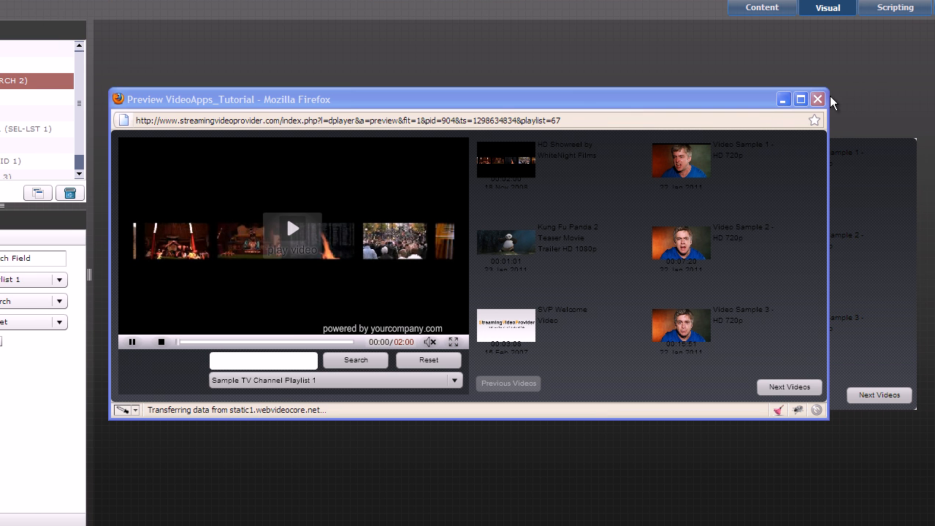
- Close the Firefox preview window, returning to the player editor
click(818, 98)
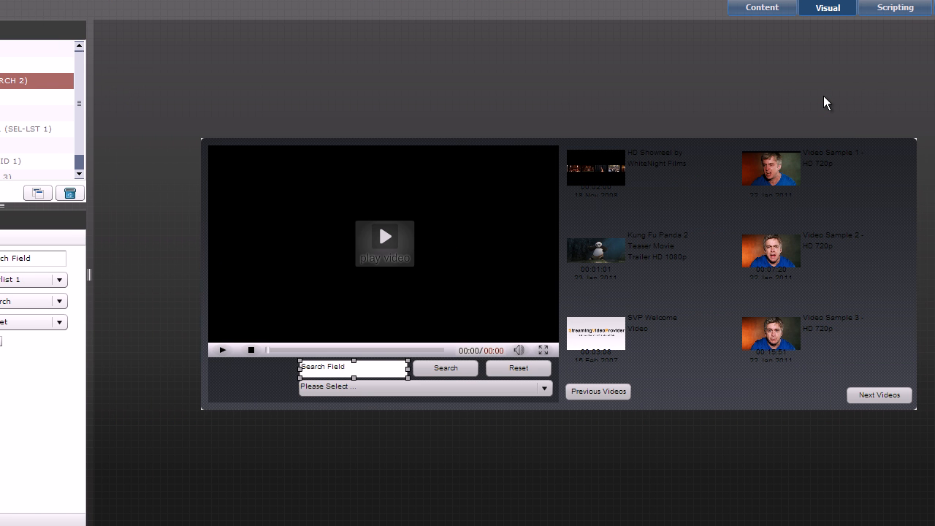